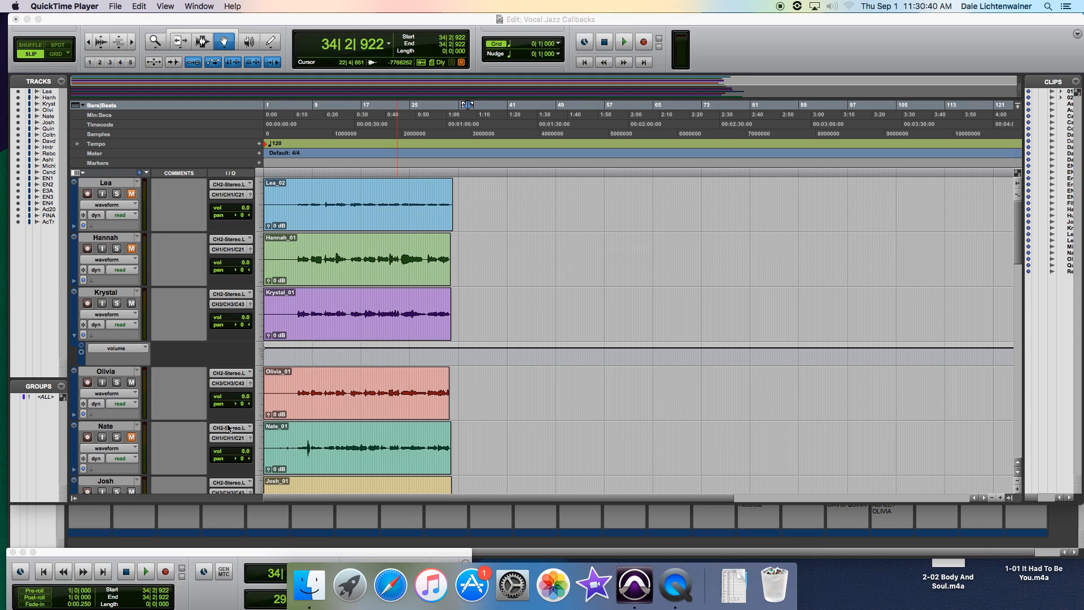
- Mute the four vocal tracks in sixth through ninth position of the session
{"action": "scroll", "coordinate": [137, 450], "scroll_direction": "down", "scroll_amount": 5}
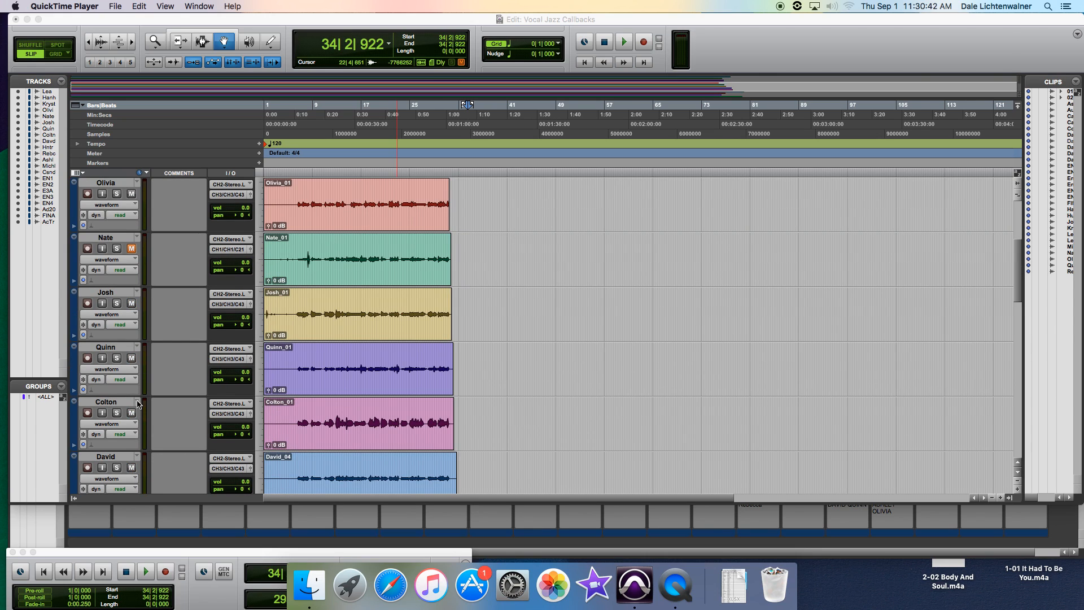
{"action": "left_click", "coordinate": [133, 305]}
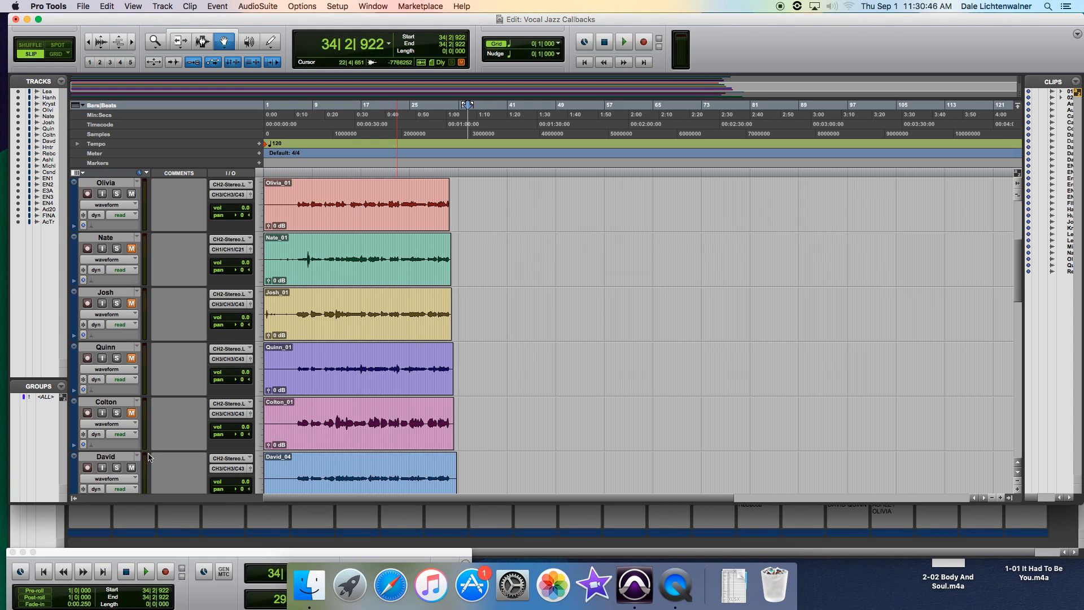
{"action": "scroll", "coordinate": [142, 457], "scroll_direction": "down", "scroll_amount": 4}
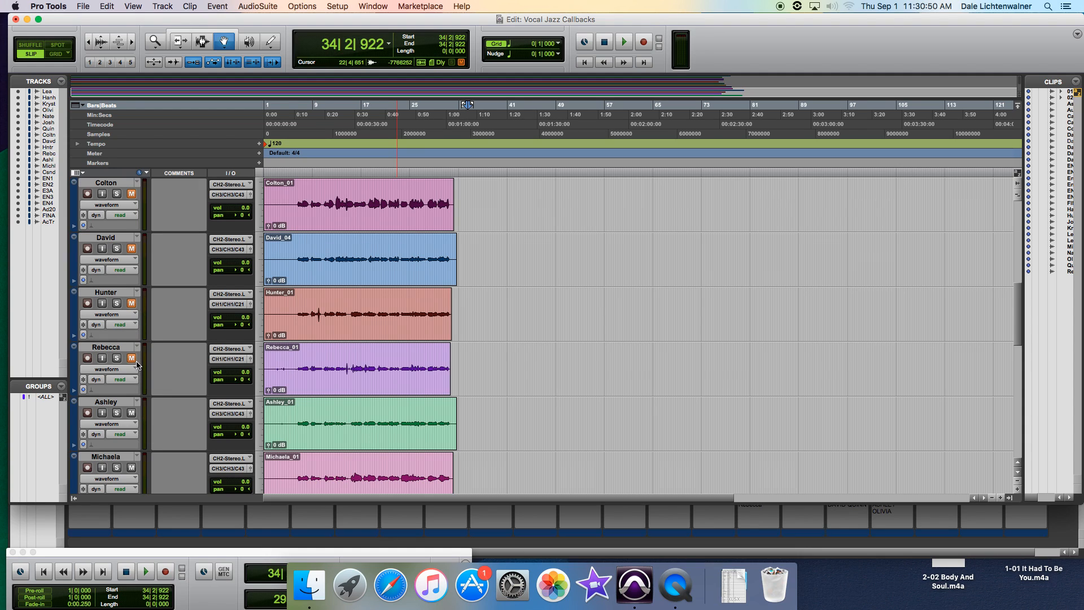
- Unmute the eleventh and fourteenth vocal tracks and check the remaining tracks down to Acco Track
{"action": "scroll", "coordinate": [128, 380], "scroll_direction": "down", "scroll_amount": 1}
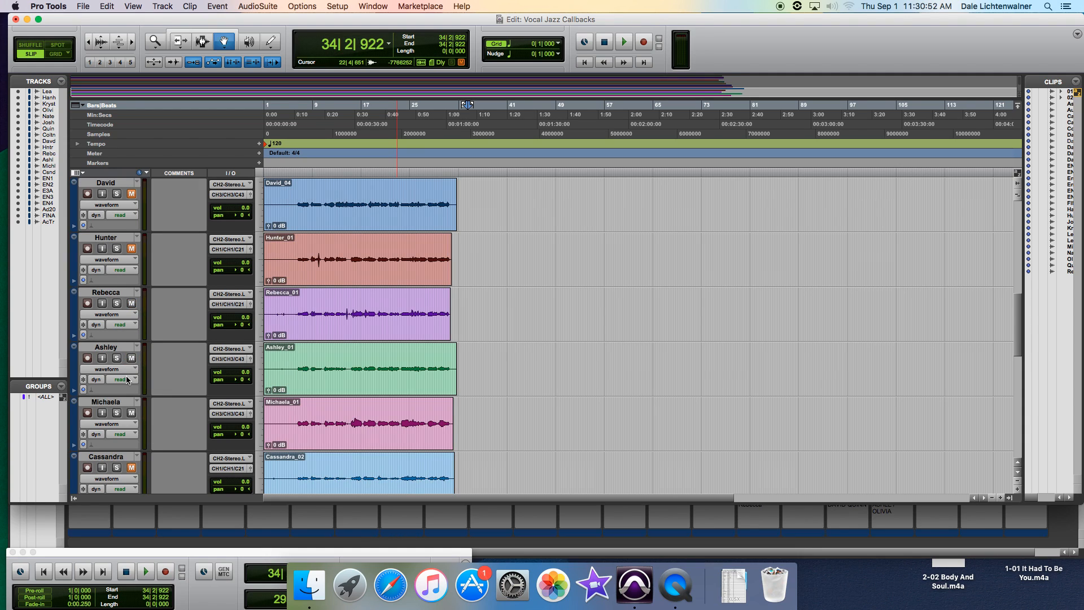
{"action": "scroll", "coordinate": [128, 380], "scroll_direction": "down", "scroll_amount": 1}
{"action": "scroll", "coordinate": [131, 418], "scroll_direction": "down", "scroll_amount": 5}
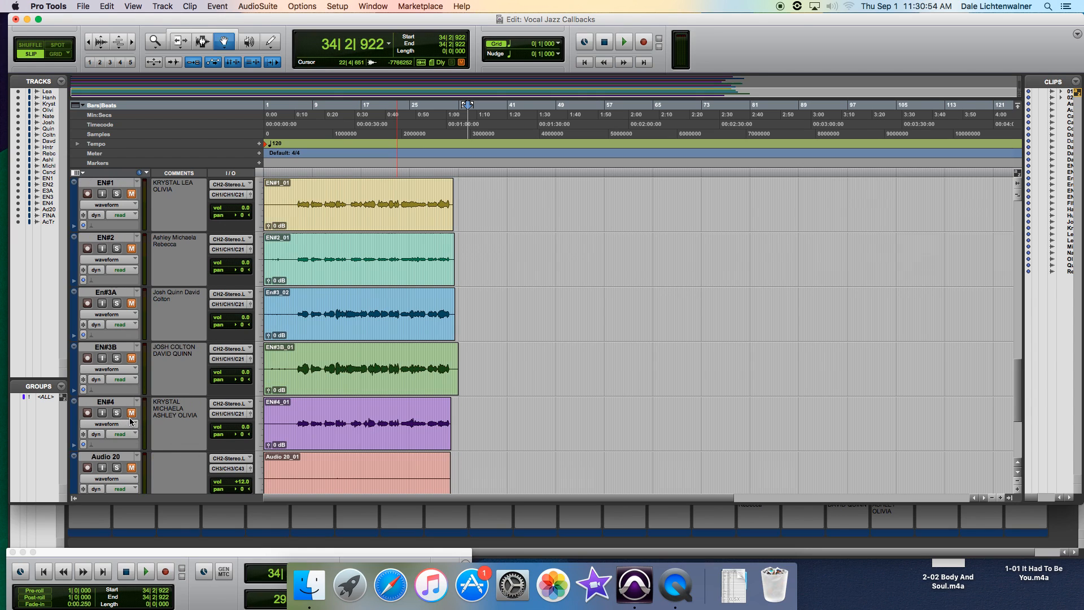
{"action": "scroll", "coordinate": [131, 420], "scroll_direction": "down", "scroll_amount": 1}
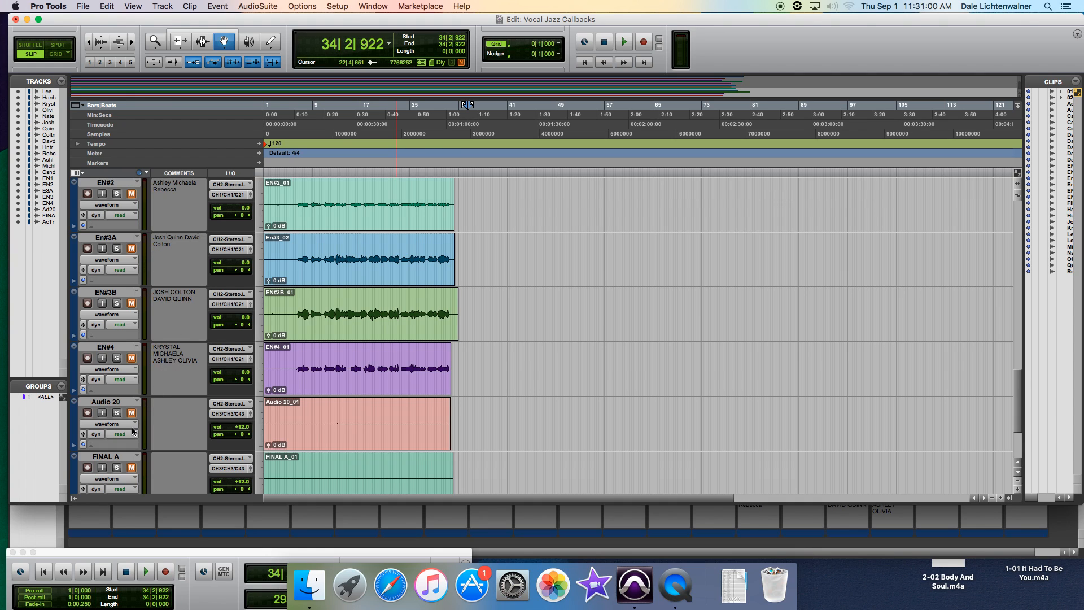
{"action": "scroll", "coordinate": [144, 432], "scroll_direction": "down", "scroll_amount": 3}
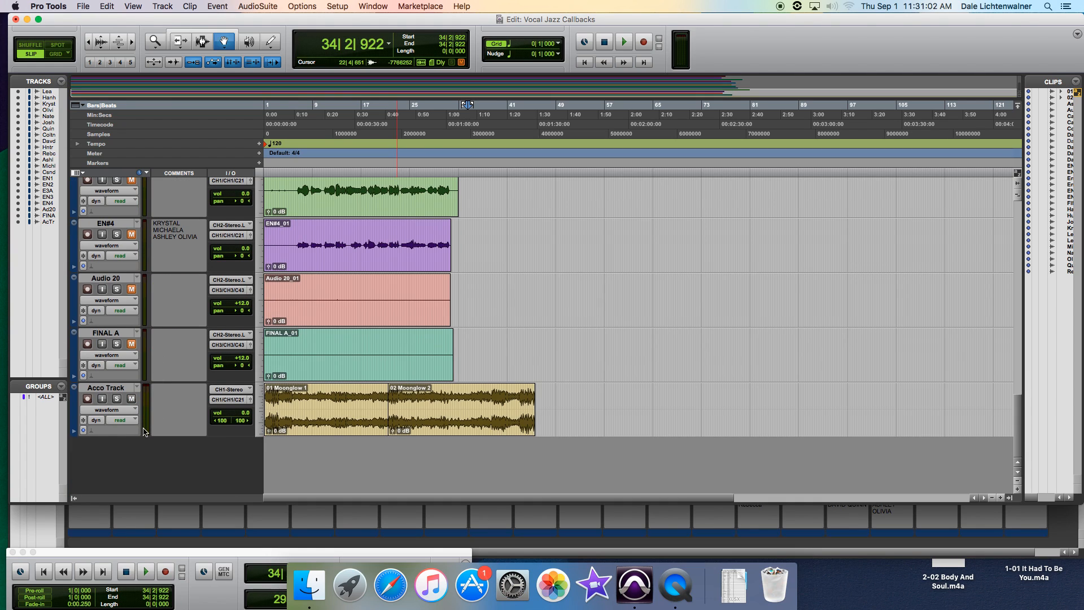
{"action": "scroll", "coordinate": [222, 382], "scroll_direction": "up", "scroll_amount": 12}
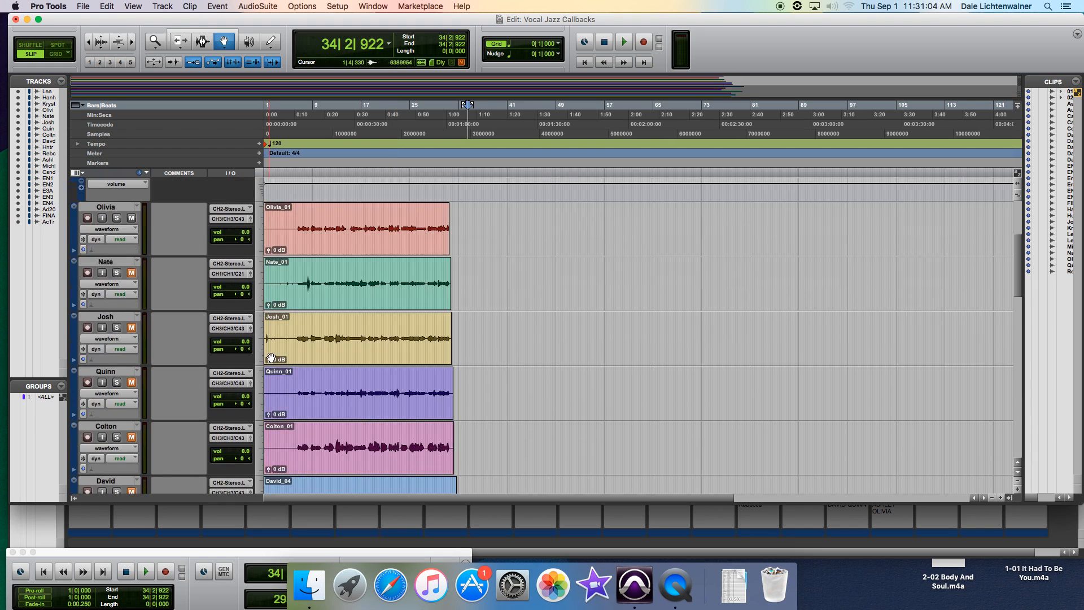
- Move the playback position back to bar 1 and unmute the first, second and tenth vocal tracks
{"action": "left_click", "coordinate": [270, 133]}
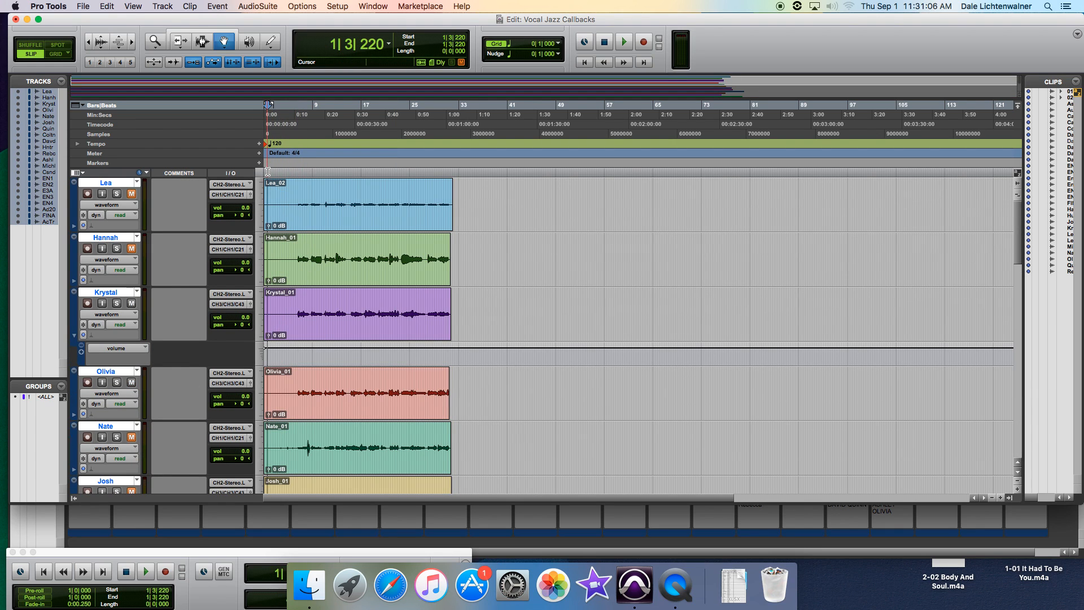
{"action": "left_click", "coordinate": [131, 249]}
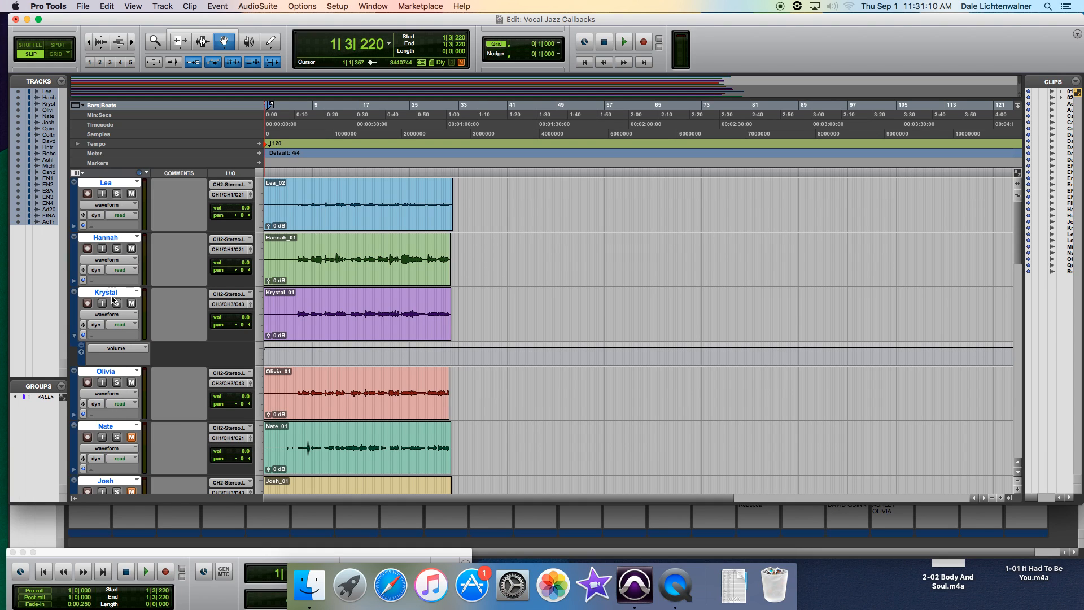
{"action": "scroll", "coordinate": [114, 338], "scroll_direction": "down", "scroll_amount": 2}
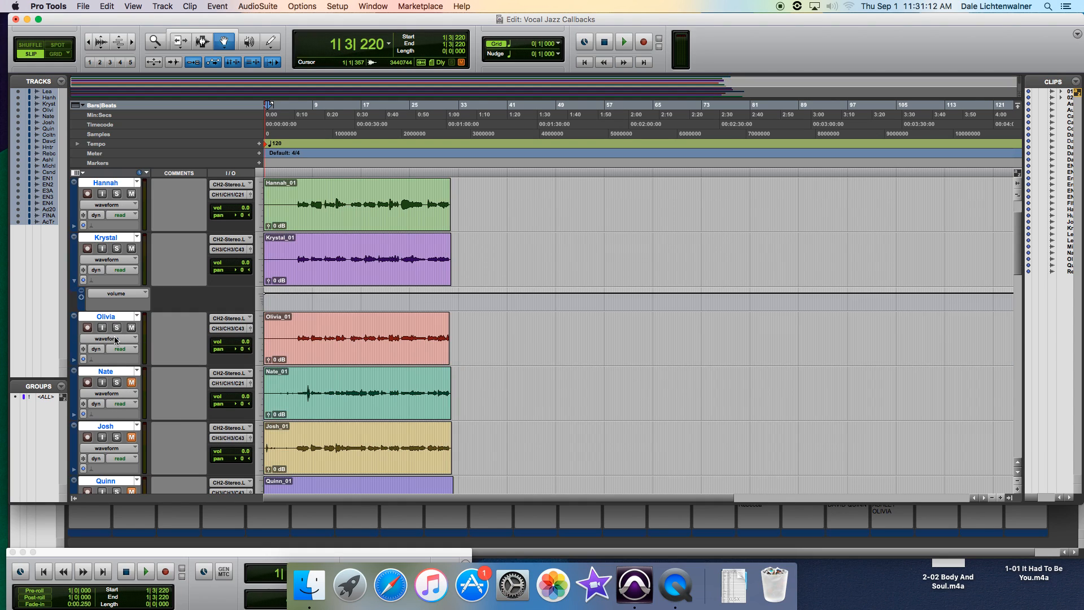
{"action": "scroll", "coordinate": [116, 339], "scroll_direction": "down", "scroll_amount": 10}
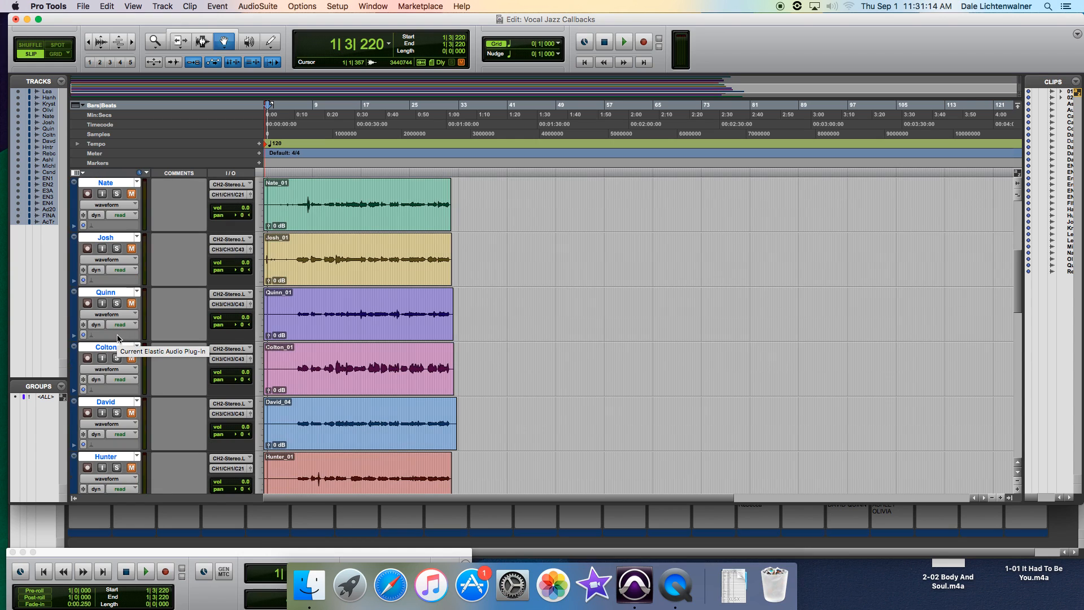
{"action": "left_click", "coordinate": [131, 358]}
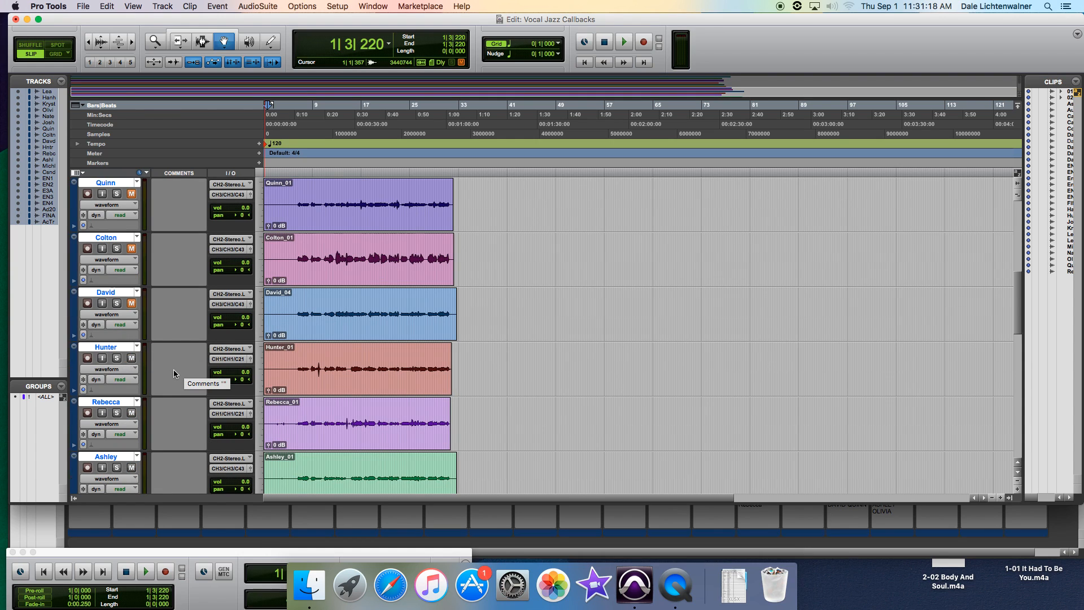
{"action": "scroll", "coordinate": [172, 369], "scroll_direction": "down", "scroll_amount": 8}
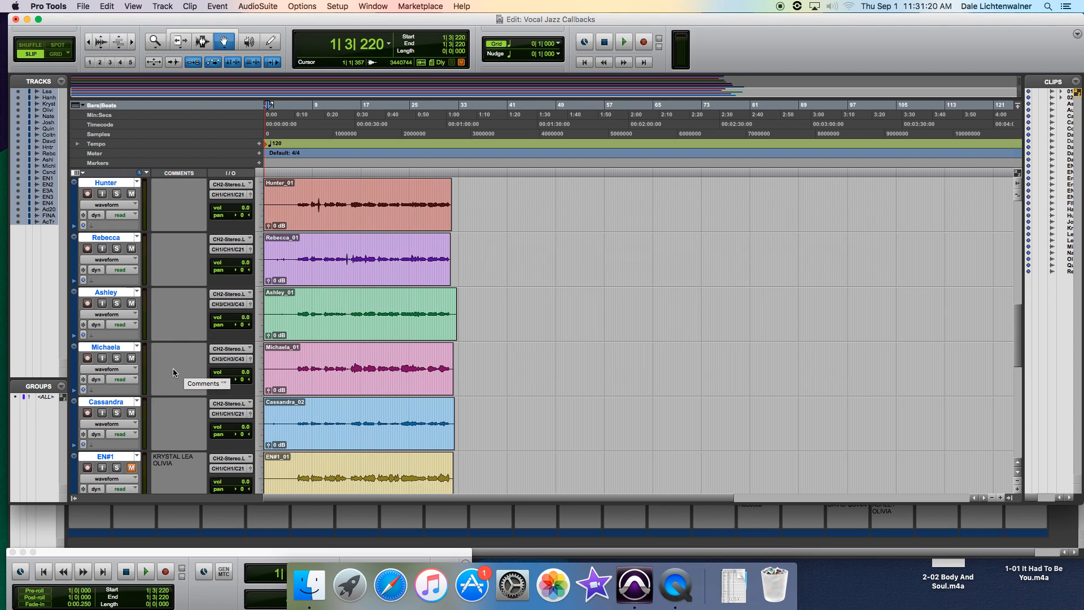
- Play the unmuted vocals with the accompaniment from bar 1 and stop in bar 14
{"action": "scroll", "coordinate": [182, 363], "scroll_direction": "up", "scroll_amount": 8}
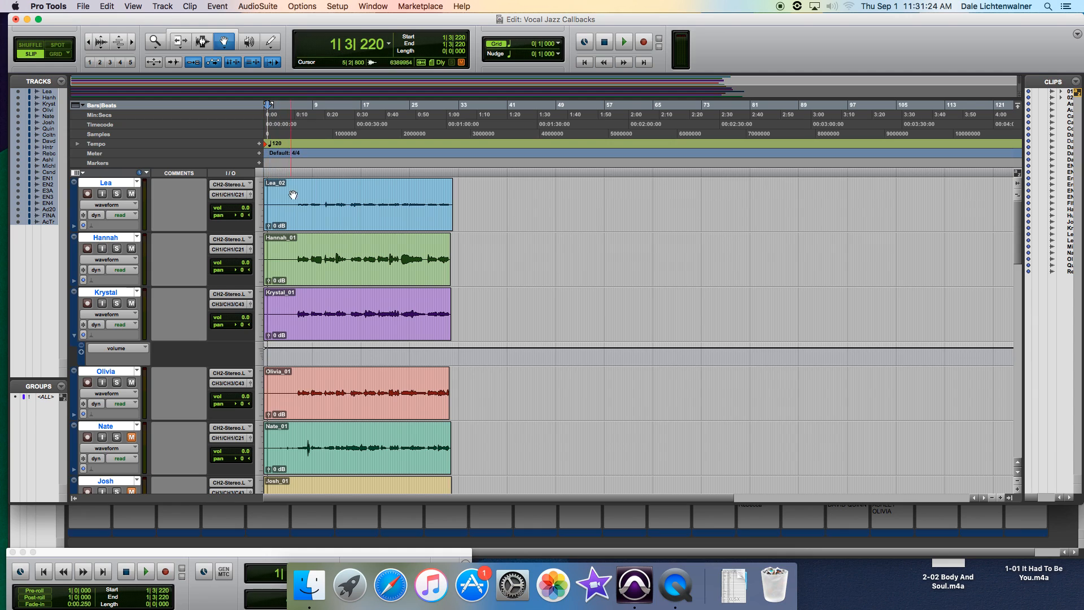
{"action": "key", "text": "space"}
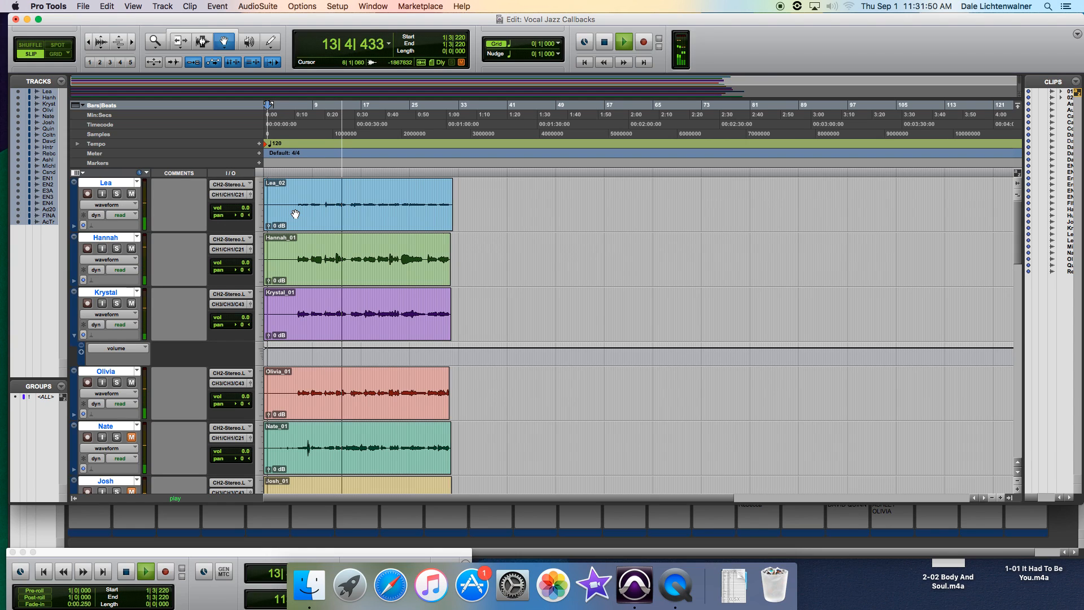
{"action": "key", "text": "space"}
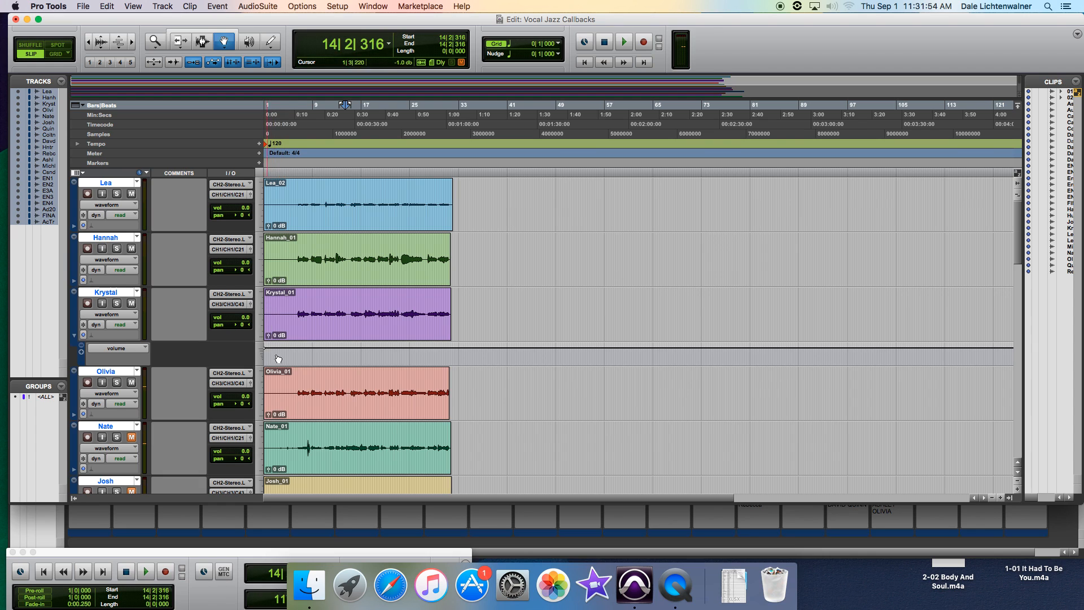
- Lower the volume of Acco Track below 0 dB, leaving the vocal track levels at 0.0
{"action": "scroll", "coordinate": [315, 391], "scroll_direction": "down", "scroll_amount": 6}
{"action": "scroll", "coordinate": [315, 390], "scroll_direction": "down", "scroll_amount": 15}
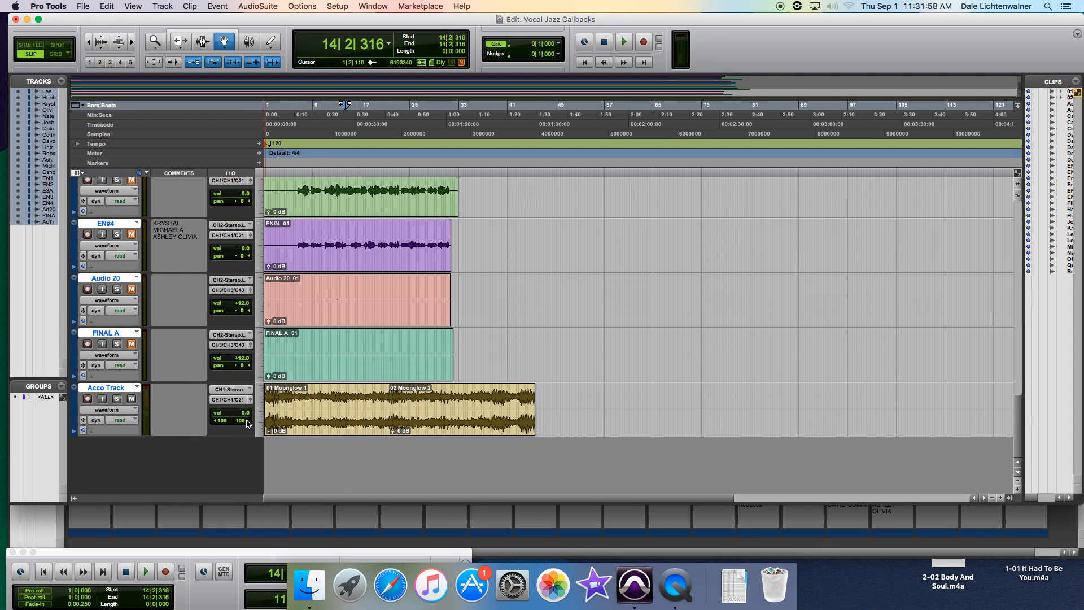
{"action": "scroll", "coordinate": [235, 325], "scroll_direction": "up", "scroll_amount": 10}
{"action": "scroll", "coordinate": [233, 285], "scroll_direction": "up", "scroll_amount": 8}
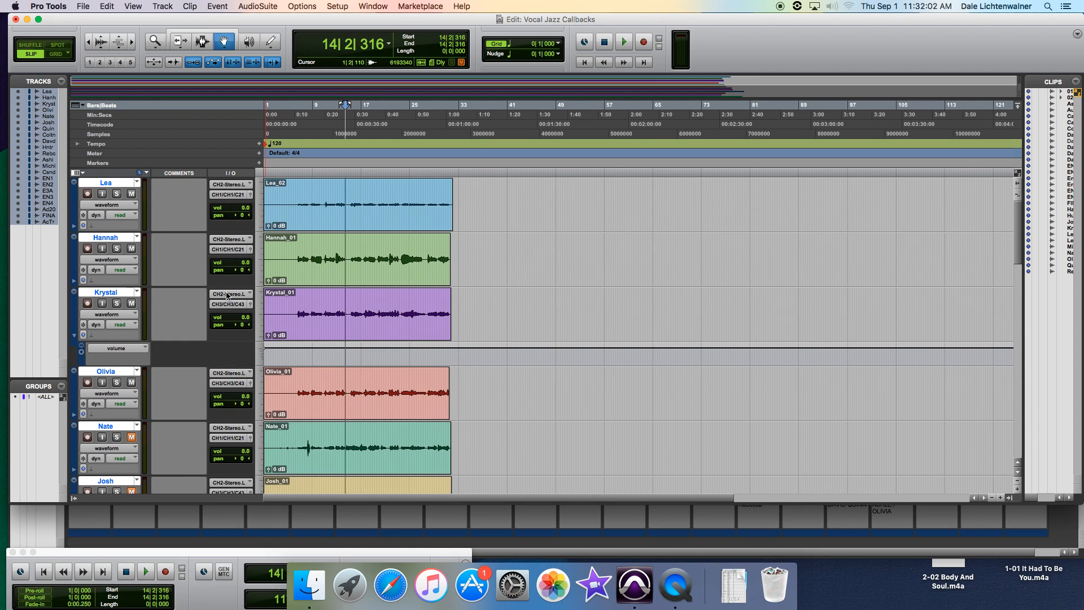
{"action": "scroll", "coordinate": [229, 303], "scroll_direction": "down", "scroll_amount": 15}
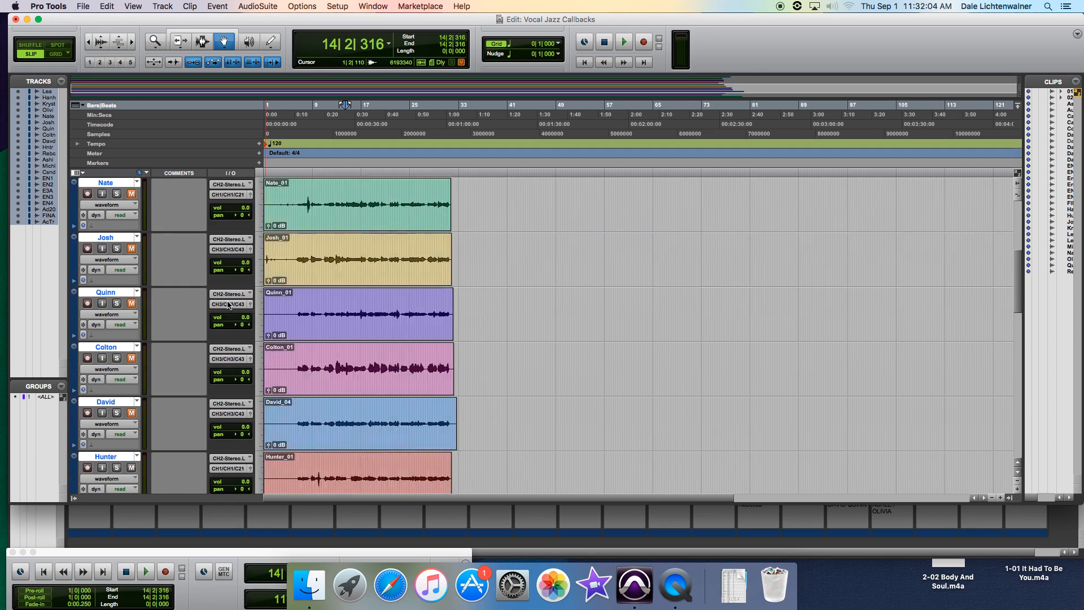
{"action": "left_click_drag", "start_coordinate": [239, 417], "coordinate": [242, 424]}
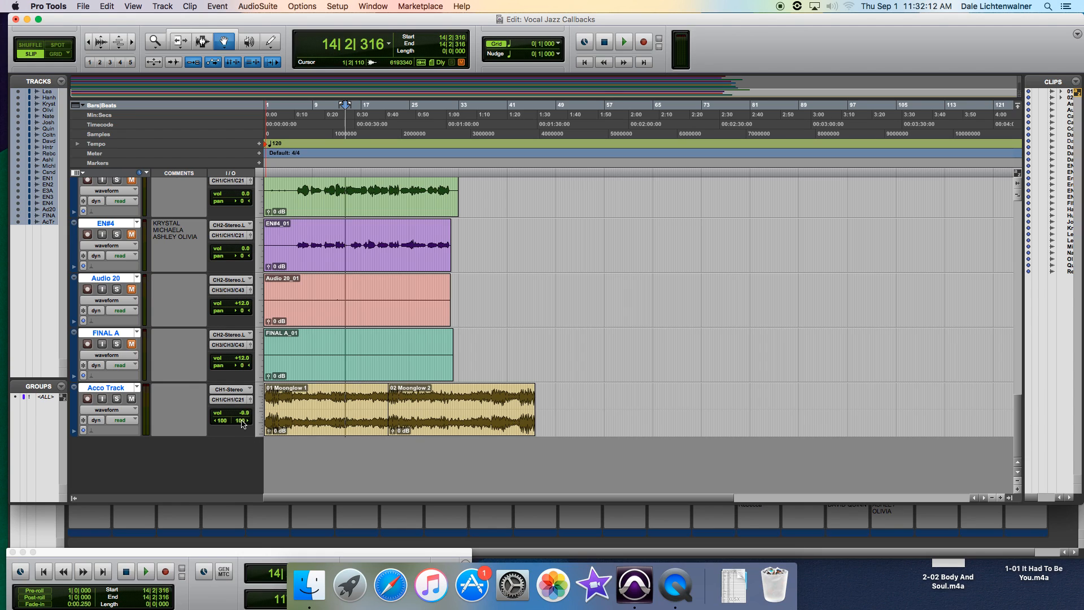
- Return to the start of bar 1 and play the mix with the quieter accompaniment until bar 14
{"action": "left_click", "coordinate": [267, 161]}
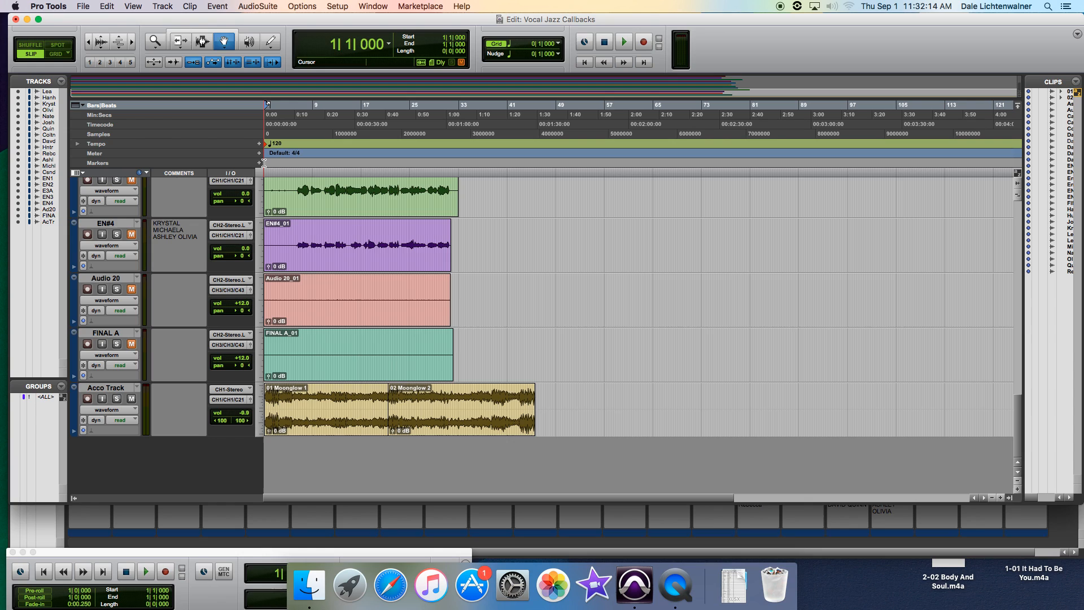
{"action": "key", "text": "space"}
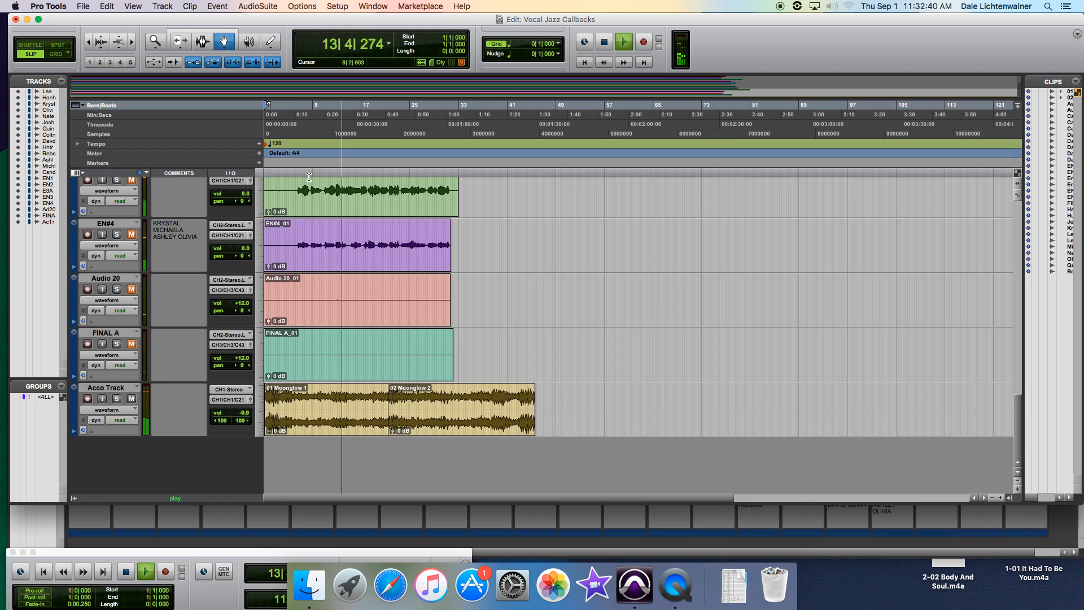
{"action": "key", "text": "space"}
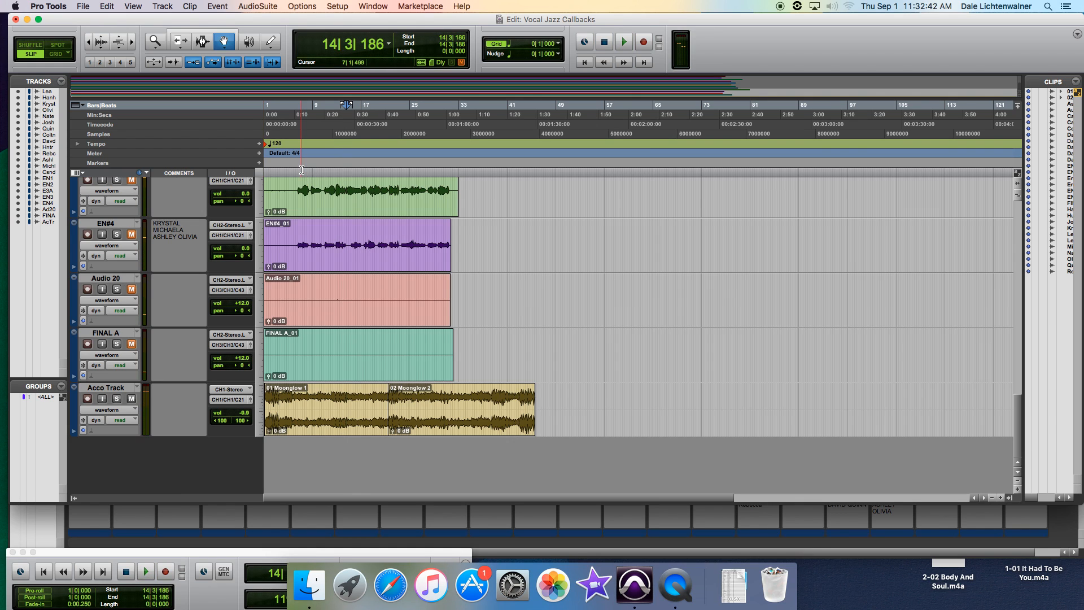
- Solo the first vocal track and play it from bar 6 until bar 14
{"action": "scroll", "coordinate": [325, 263], "scroll_direction": "up", "scroll_amount": 10}
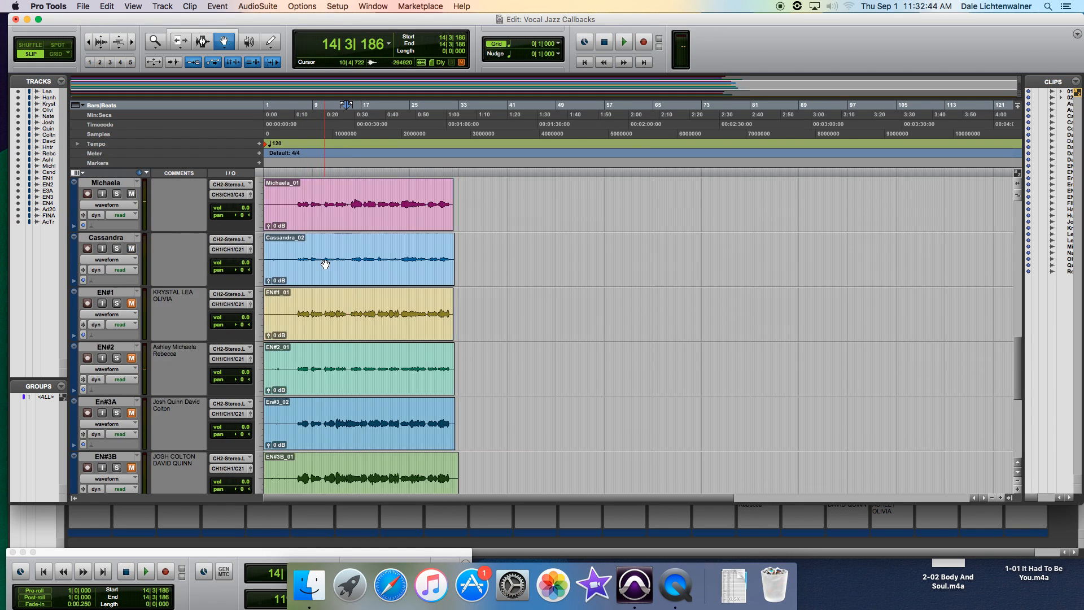
{"action": "scroll", "coordinate": [326, 263], "scroll_direction": "up", "scroll_amount": 10}
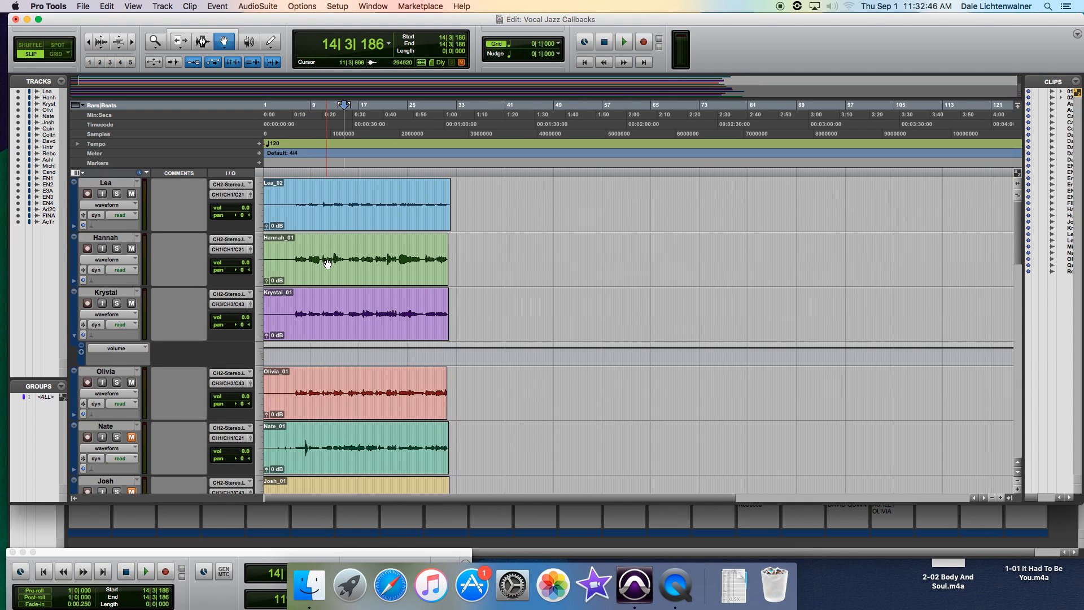
{"action": "left_click", "coordinate": [117, 193]}
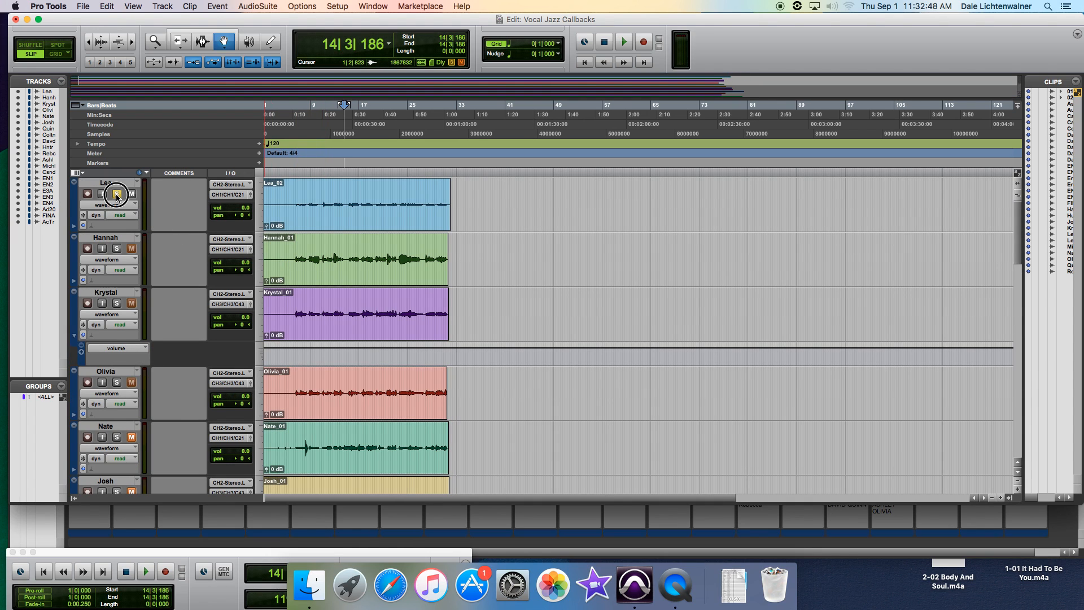
{"action": "left_click", "coordinate": [268, 163]}
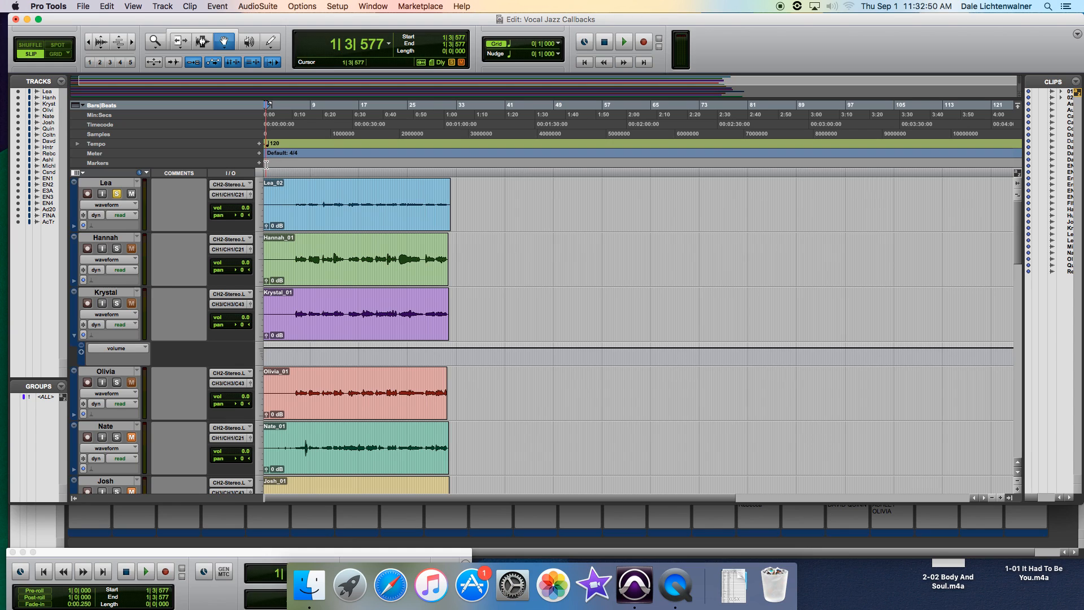
{"action": "left_click", "coordinate": [293, 174]}
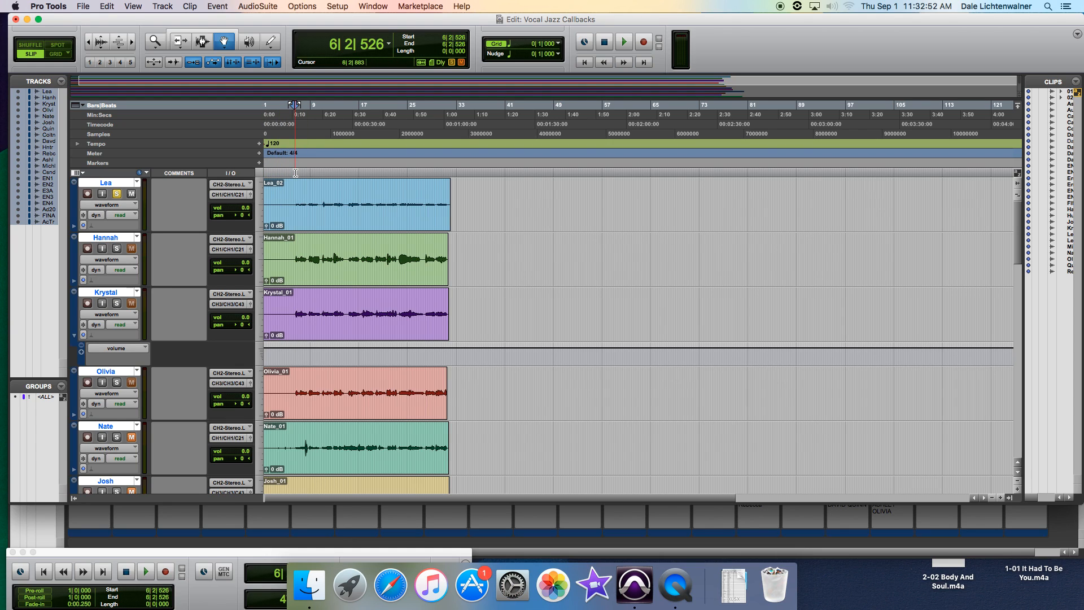
{"action": "key", "text": "space"}
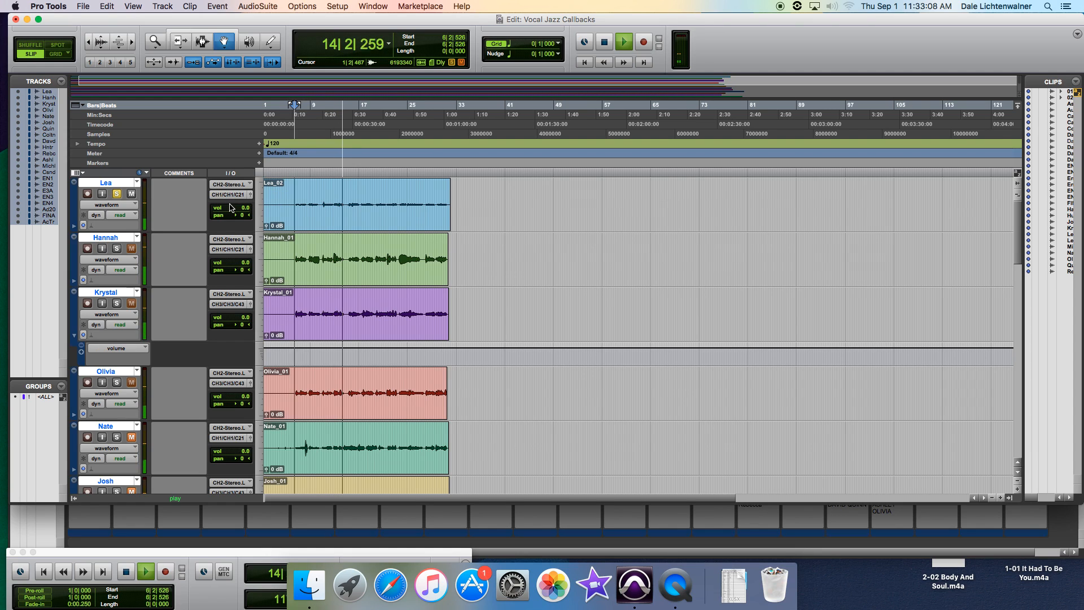
{"action": "key", "text": "space"}
{"action": "left_click", "coordinate": [116, 194]}
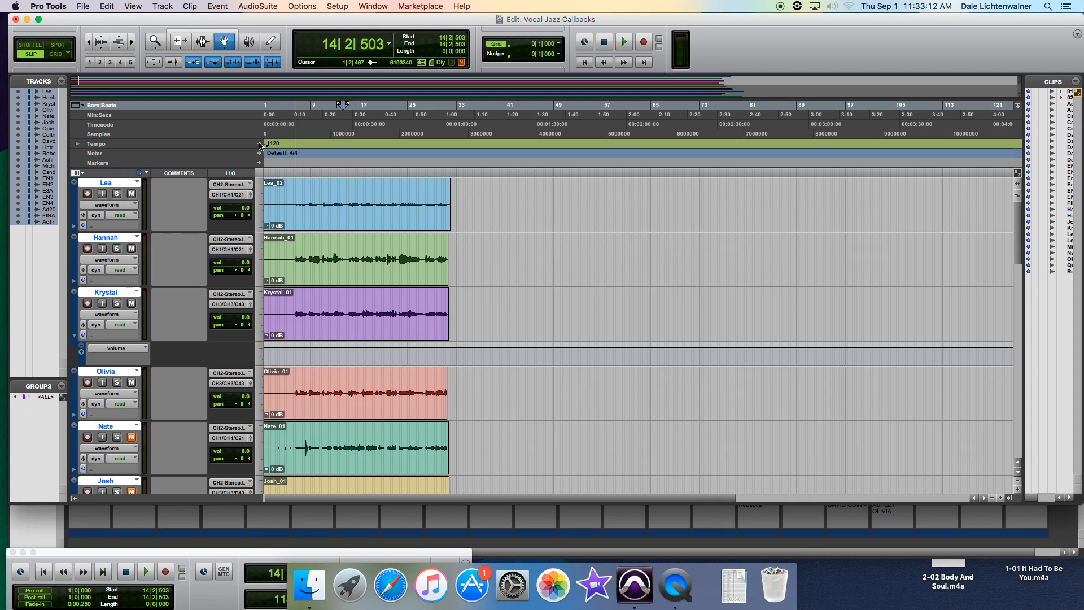
{"action": "left_click", "coordinate": [277, 164]}
{"action": "left_click", "coordinate": [117, 194]}
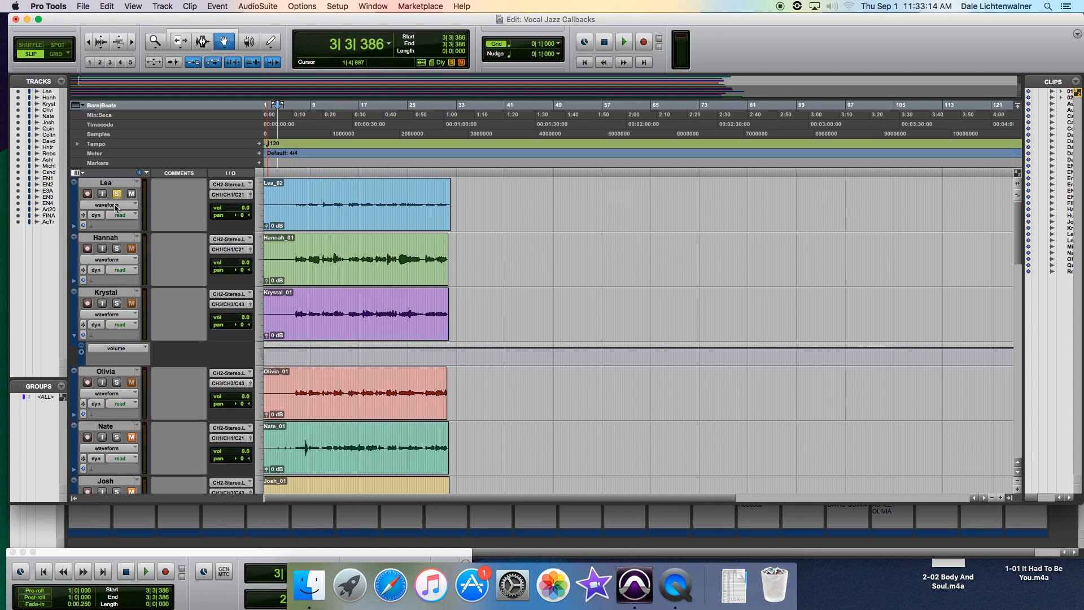
- Solo the second vocal track together with the first and play both from bar 4 until bar 14
{"action": "left_click", "coordinate": [117, 248]}
{"action": "left_click", "coordinate": [282, 145]}
{"action": "key", "text": "space"}
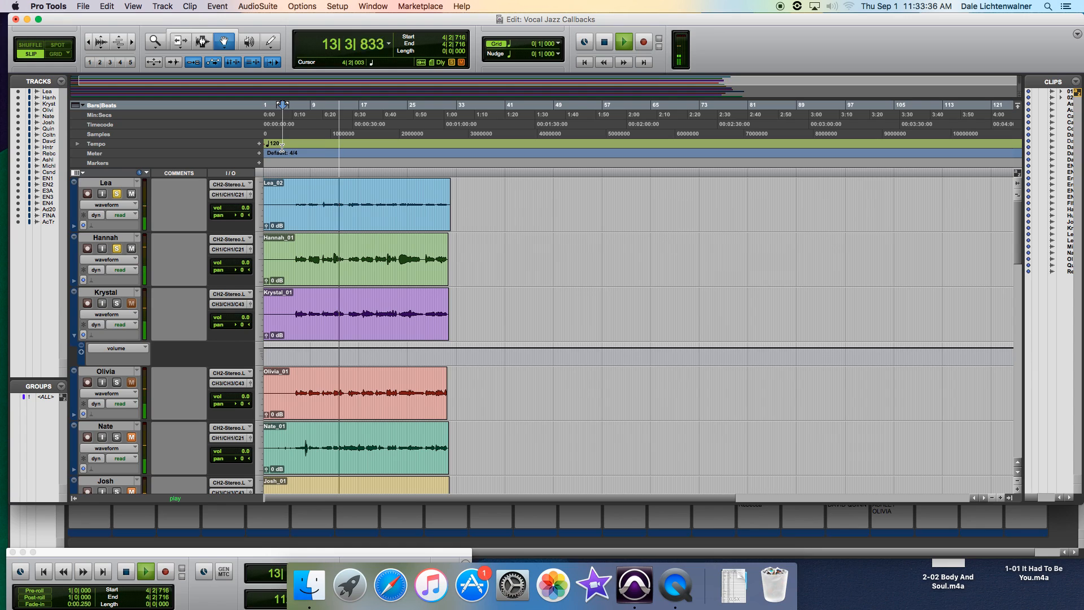
{"action": "key", "text": "space"}
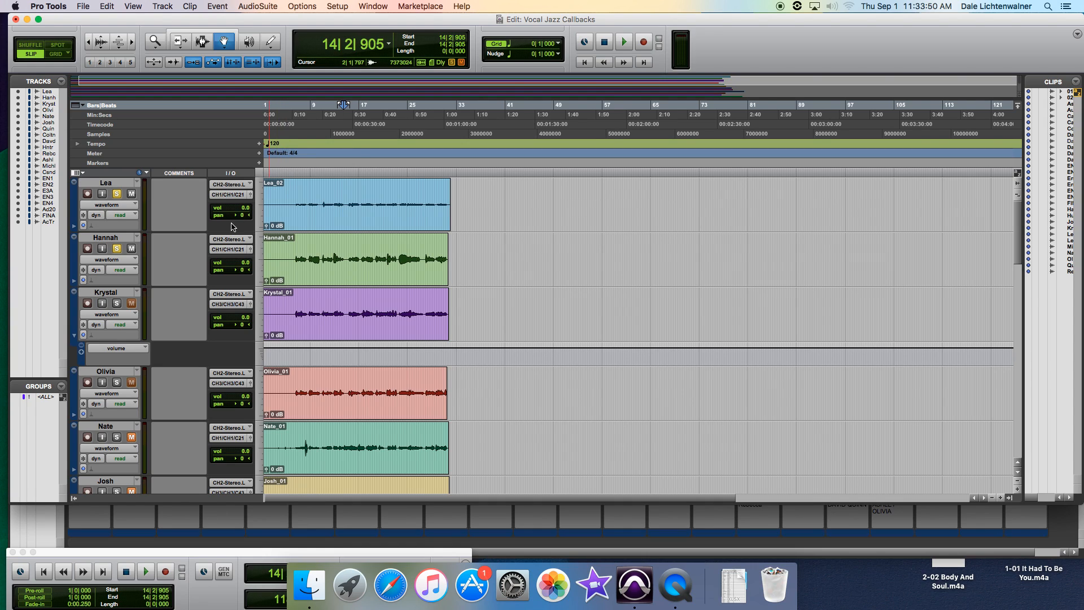
- Solo the third vocal track together with the first two and play all three from bar 6 until bar 14
{"action": "left_click", "coordinate": [117, 304]}
{"action": "left_click", "coordinate": [295, 170]}
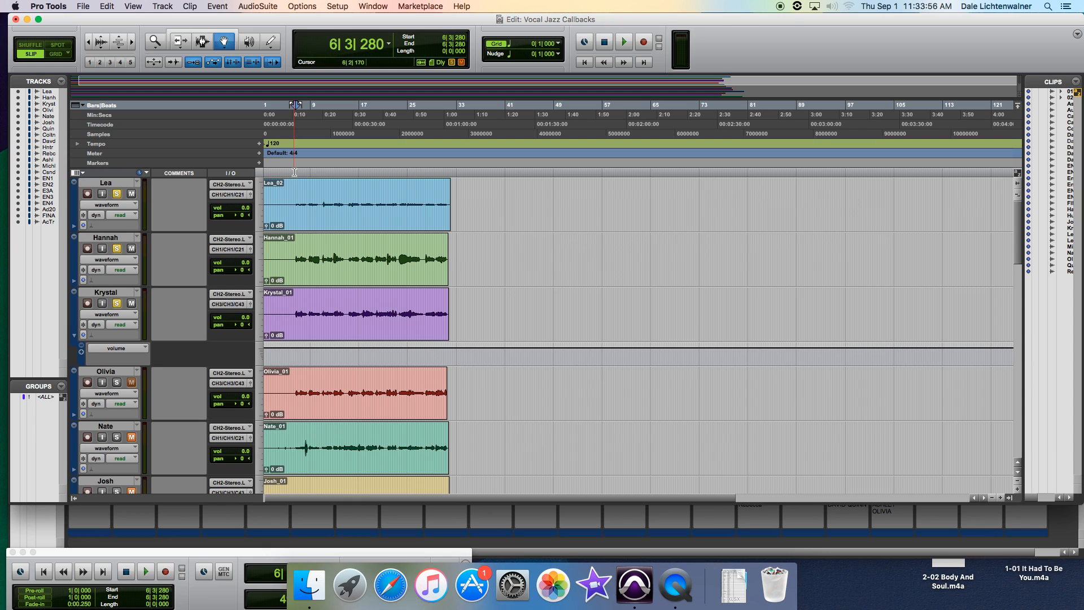
{"action": "key", "text": "space"}
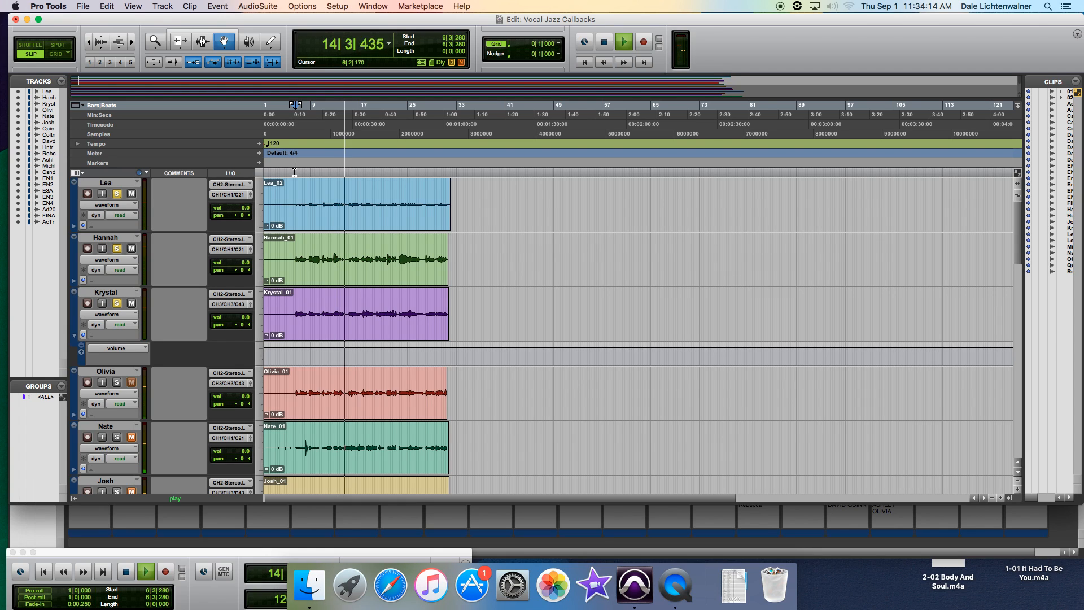
{"action": "key", "text": "space"}
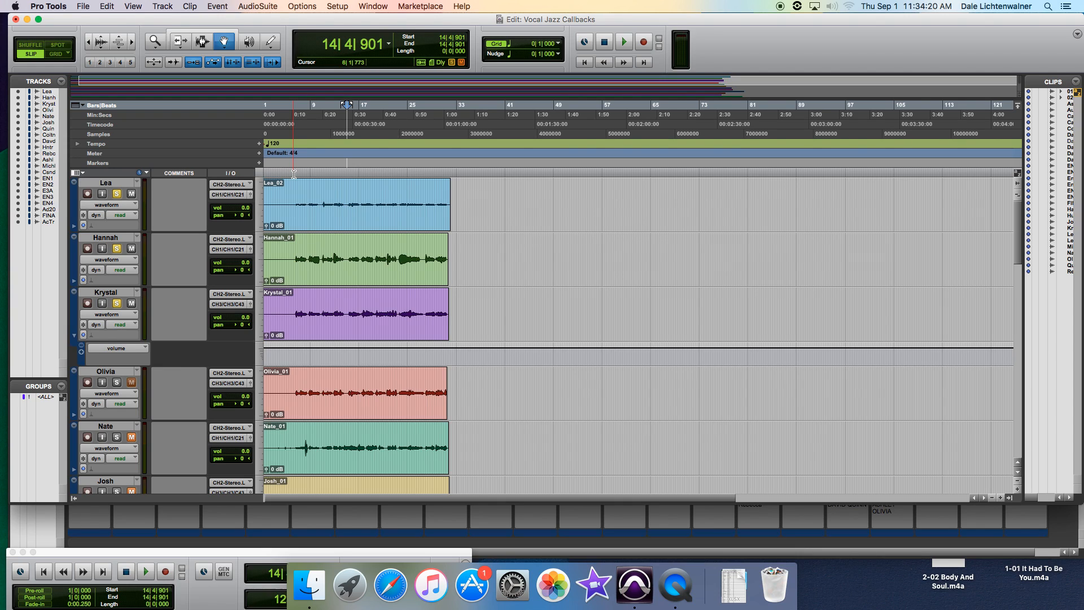
- Add the fourth vocal track to the soloed voices and play the four together from bar 6 until bar 15
{"action": "left_click", "coordinate": [117, 382]}
{"action": "left_click", "coordinate": [293, 162]}
{"action": "key", "text": "space"}
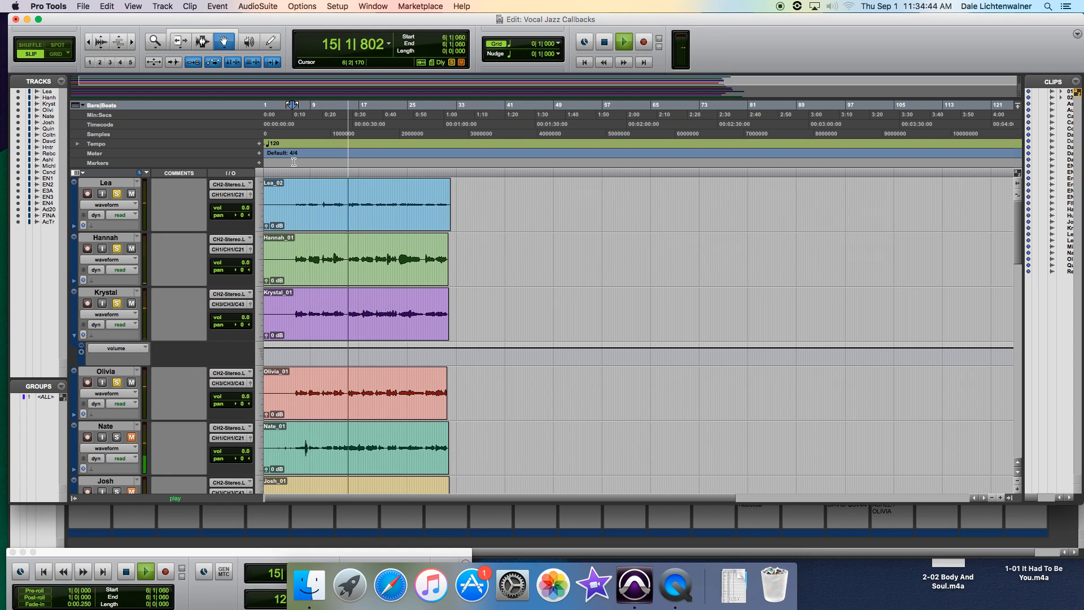
{"action": "key", "text": "space"}
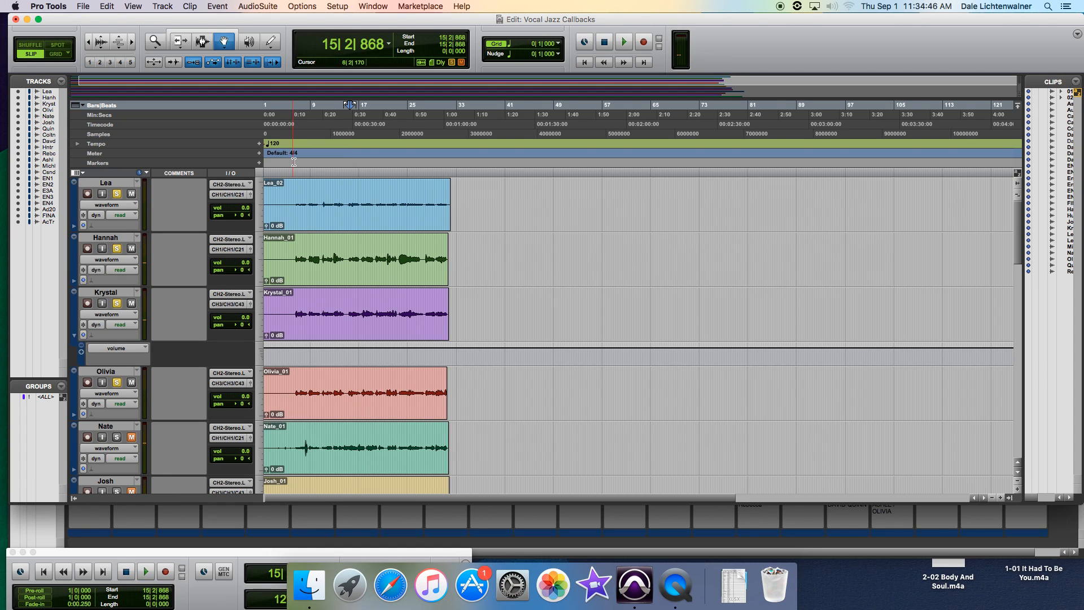
- Clear the solos on the first four vocal tracks and solo only the fifth vocal track
{"action": "scroll", "coordinate": [215, 388], "scroll_direction": "right", "scroll_amount": 1}
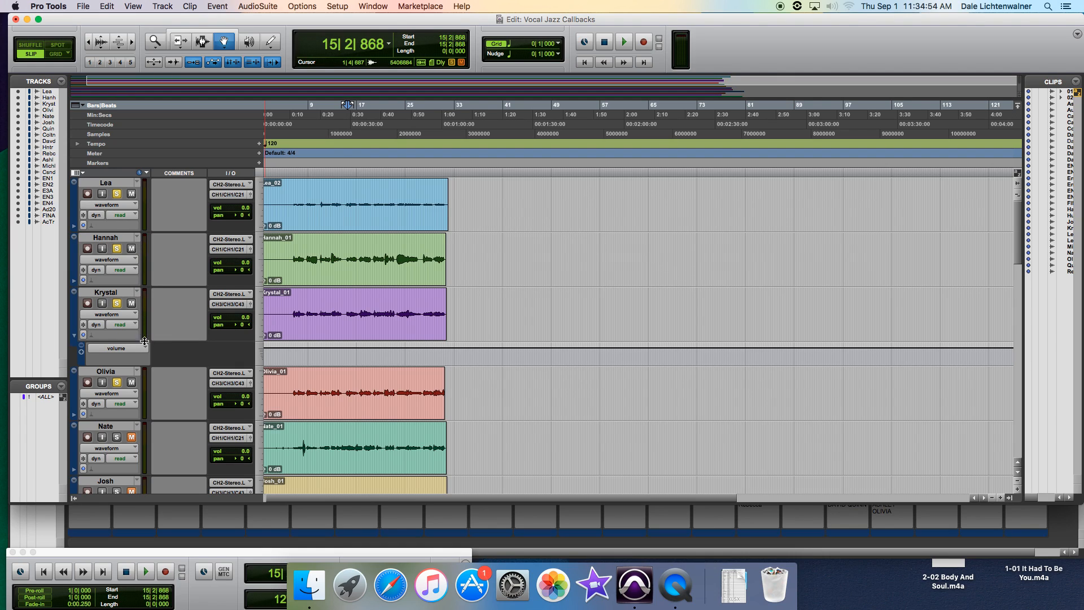
{"action": "left_click", "coordinate": [118, 380]}
{"action": "left_click", "coordinate": [115, 194]}
{"action": "left_click", "coordinate": [116, 438]}
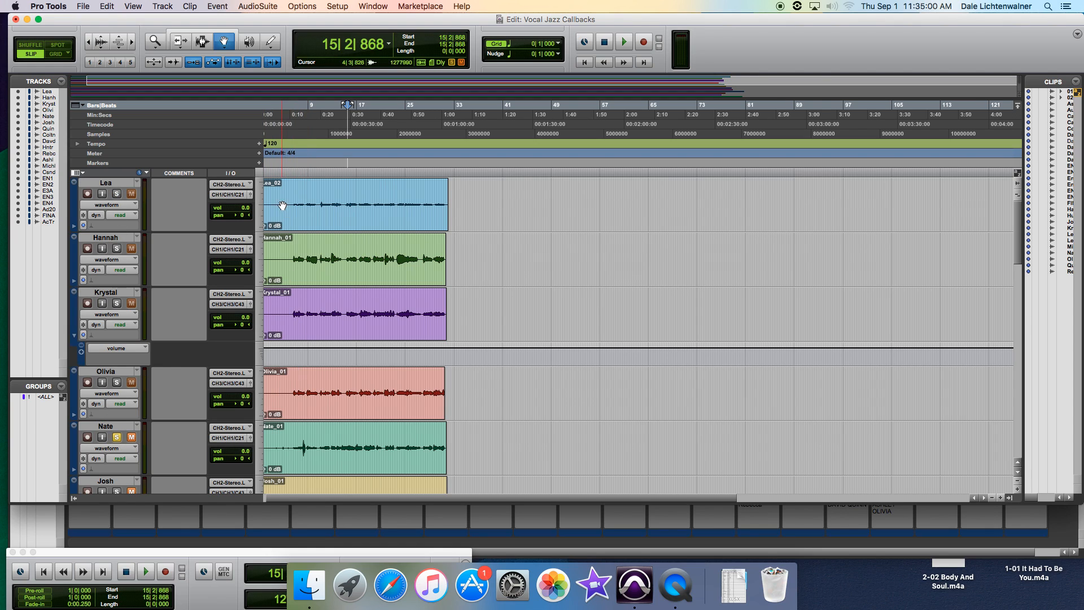
- Play from bar 7 until bar 14 with the soloed fifth vocal track unmuted
{"action": "left_click", "coordinate": [285, 163]}
{"action": "left_click", "coordinate": [297, 160]}
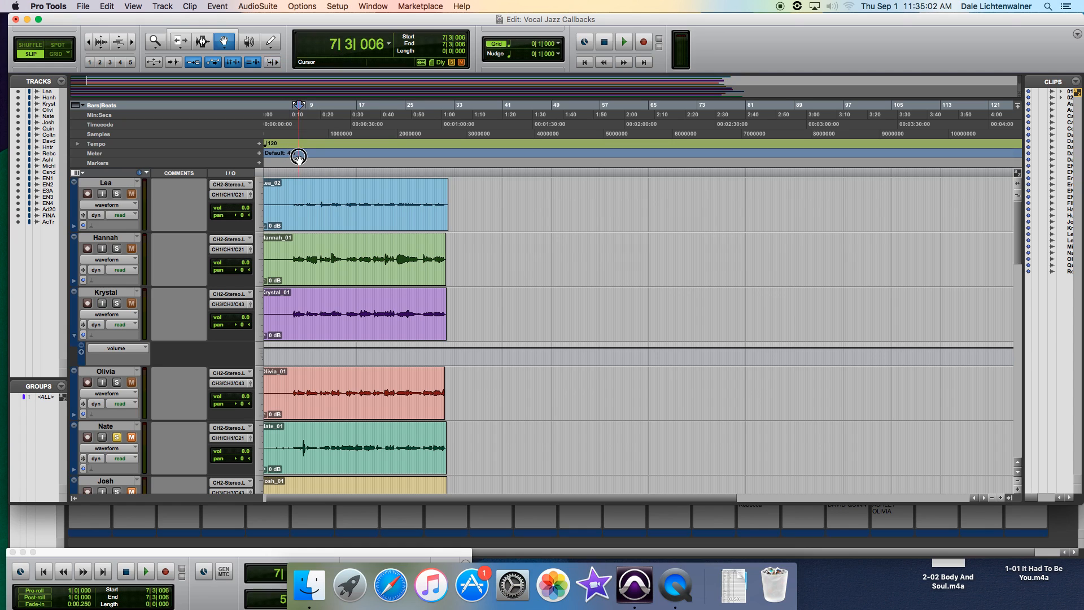
{"action": "key", "text": "space"}
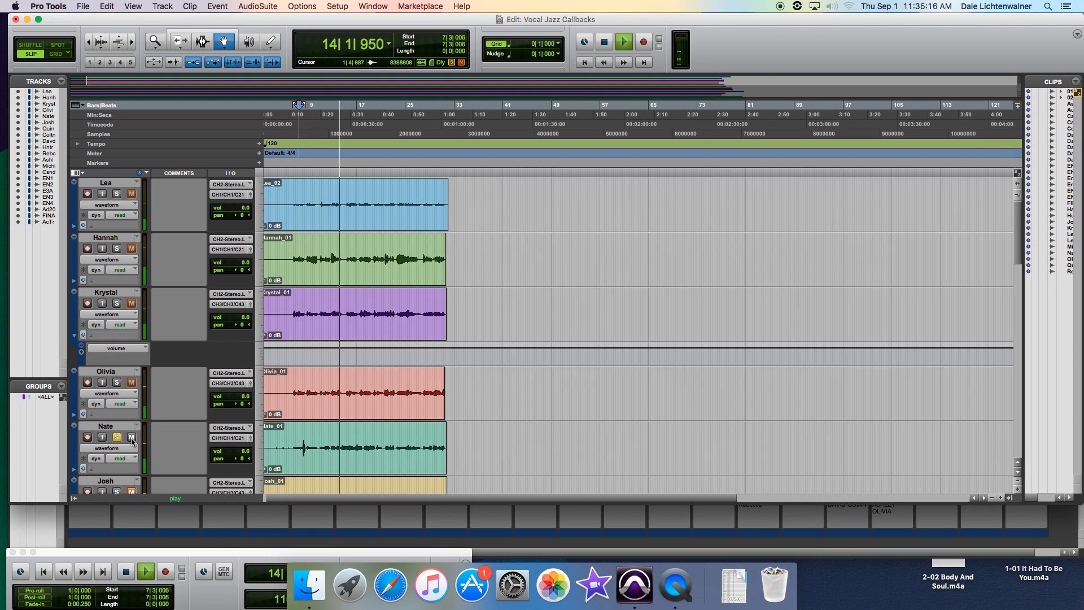
{"action": "key", "text": "space"}
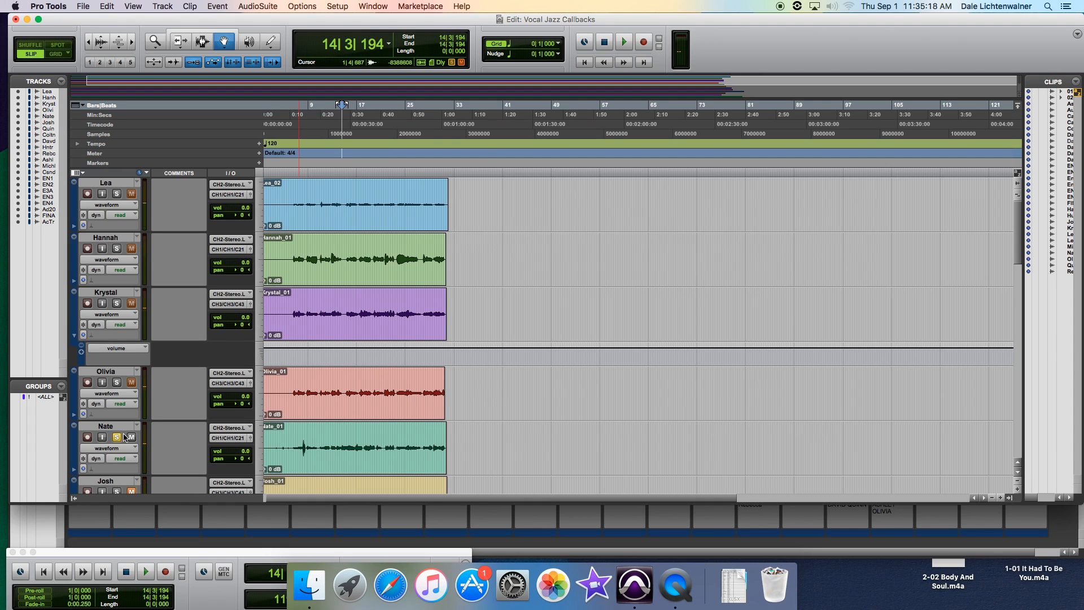
- Move the solo from the fifth vocal track to the seventh
{"action": "left_click", "coordinate": [118, 438]}
{"action": "scroll", "coordinate": [129, 446], "scroll_direction": "down", "scroll_amount": 5}
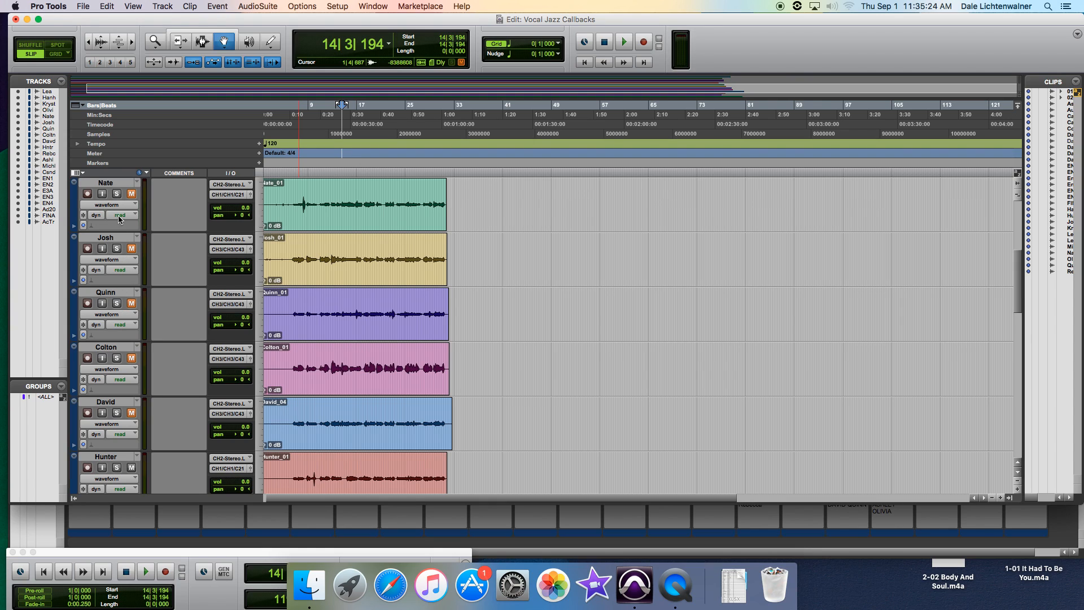
{"action": "left_click", "coordinate": [118, 305]}
- Start playback at bar 7, unmute the soloed seventh vocal track, and stop at bar 11
{"action": "left_click", "coordinate": [291, 284]}
{"action": "left_click", "coordinate": [299, 161]}
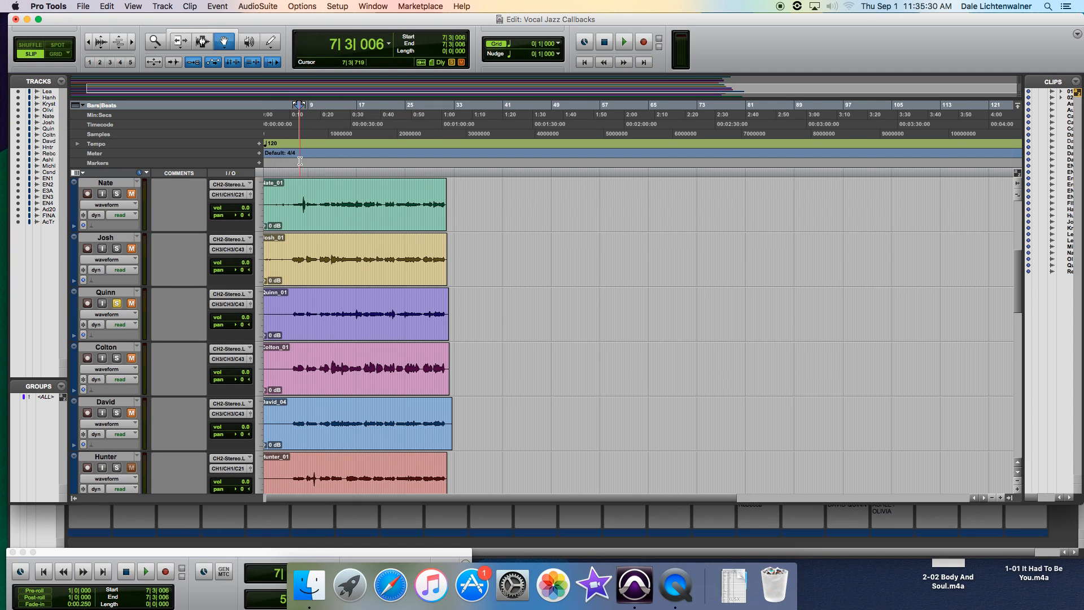
{"action": "key", "text": "space"}
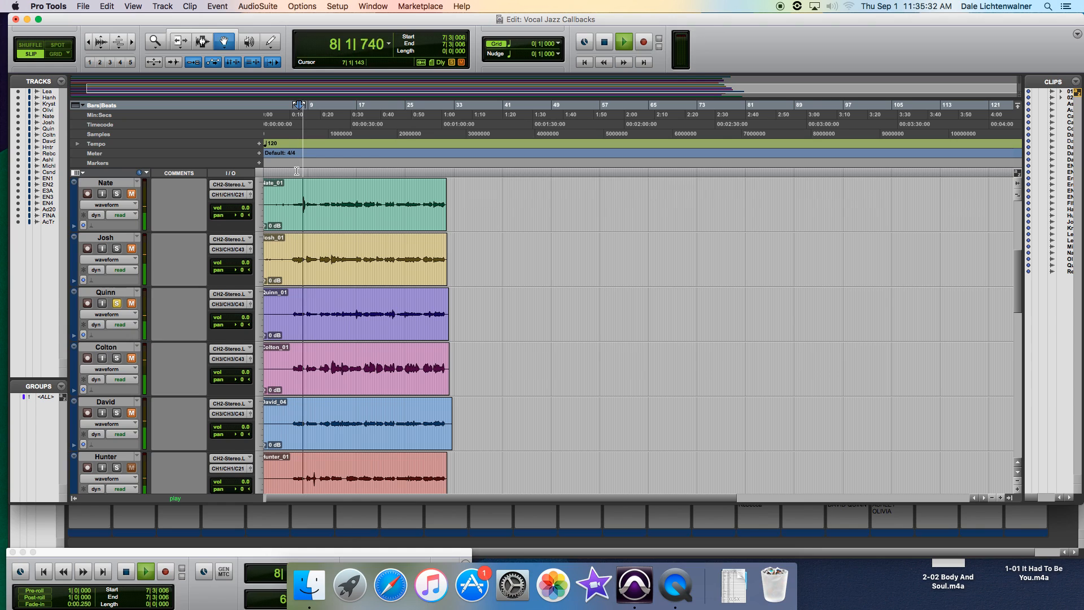
{"action": "left_click", "coordinate": [133, 304]}
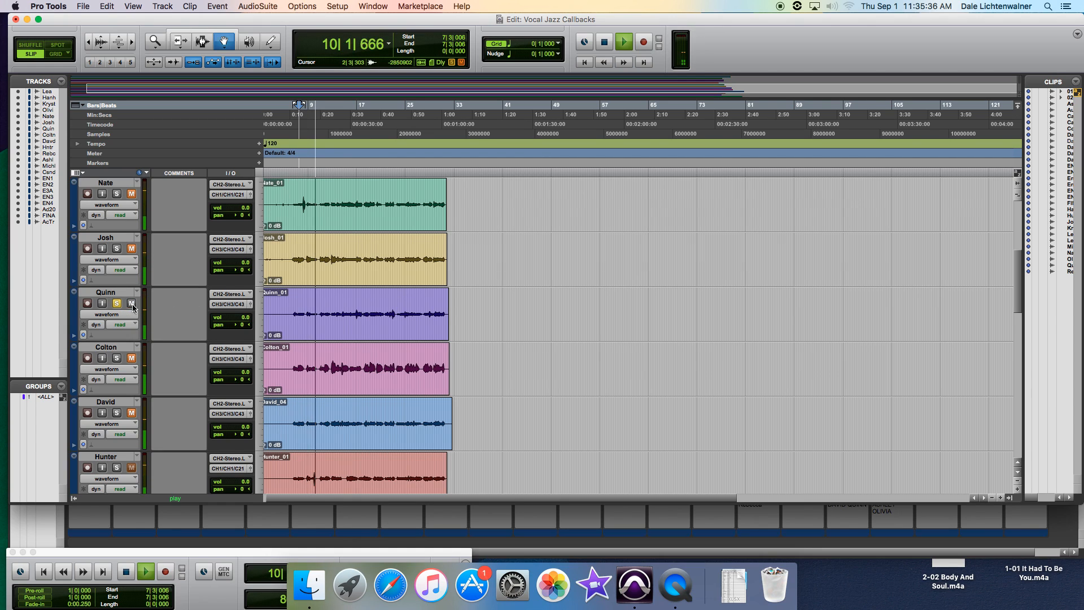
{"action": "key", "text": "space"}
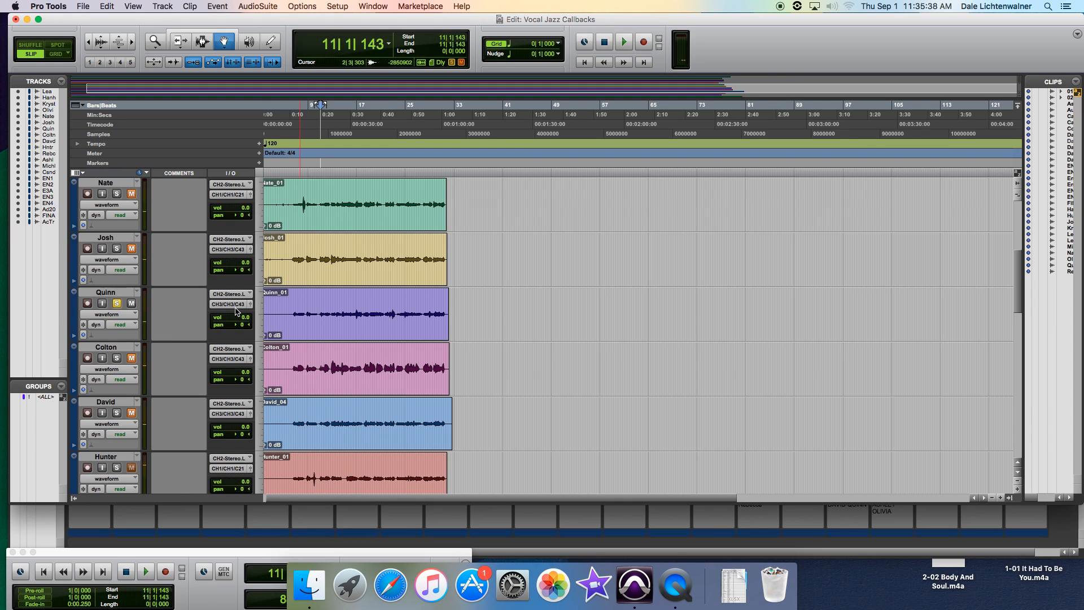
- Route the outputs of the seventh and sixth vocal tracks to the CH1/CH1 / CH2/CH1 stereo pair
{"action": "left_click", "coordinate": [235, 305]}
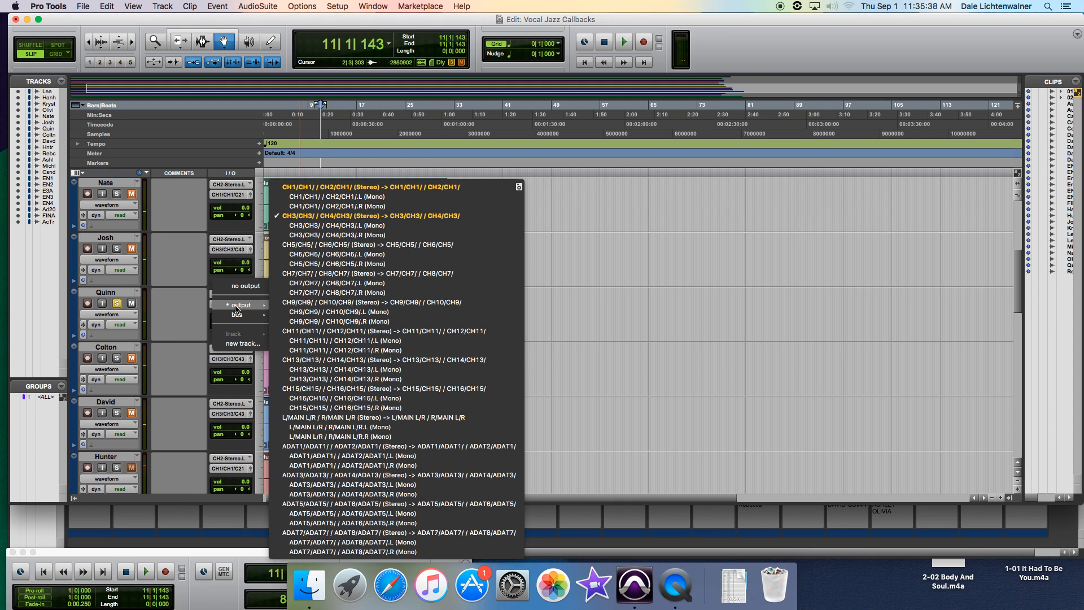
{"action": "left_click", "coordinate": [314, 187]}
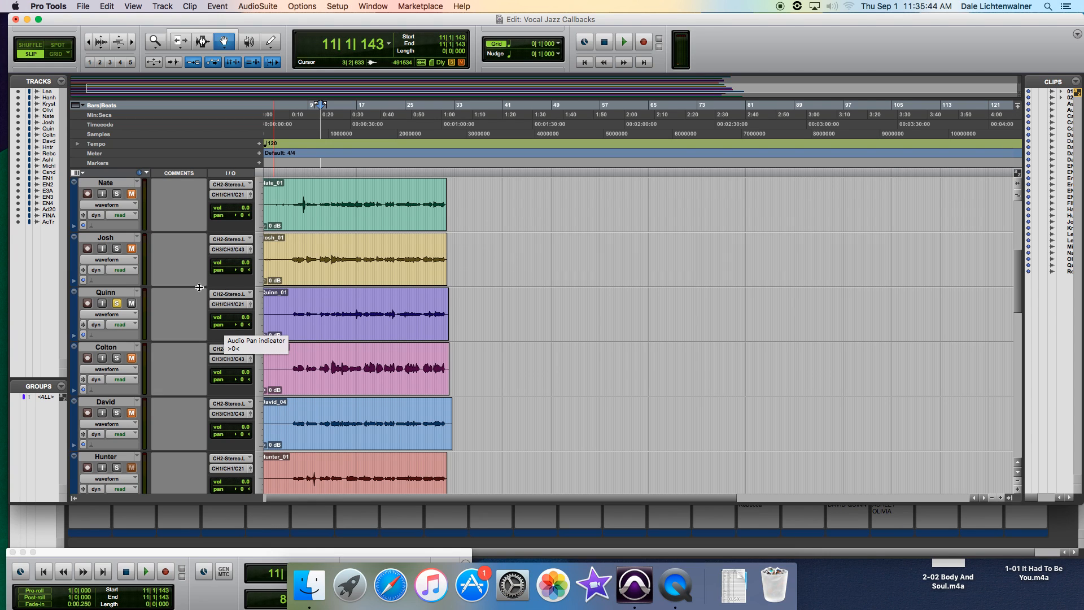
{"action": "left_click", "coordinate": [224, 250]}
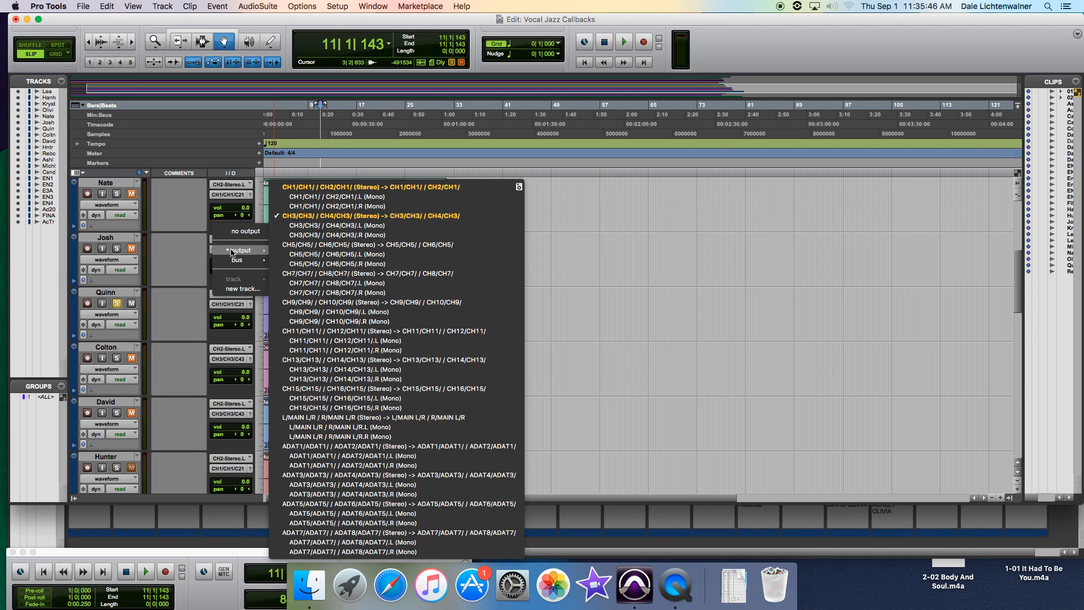
{"action": "left_click", "coordinate": [302, 190]}
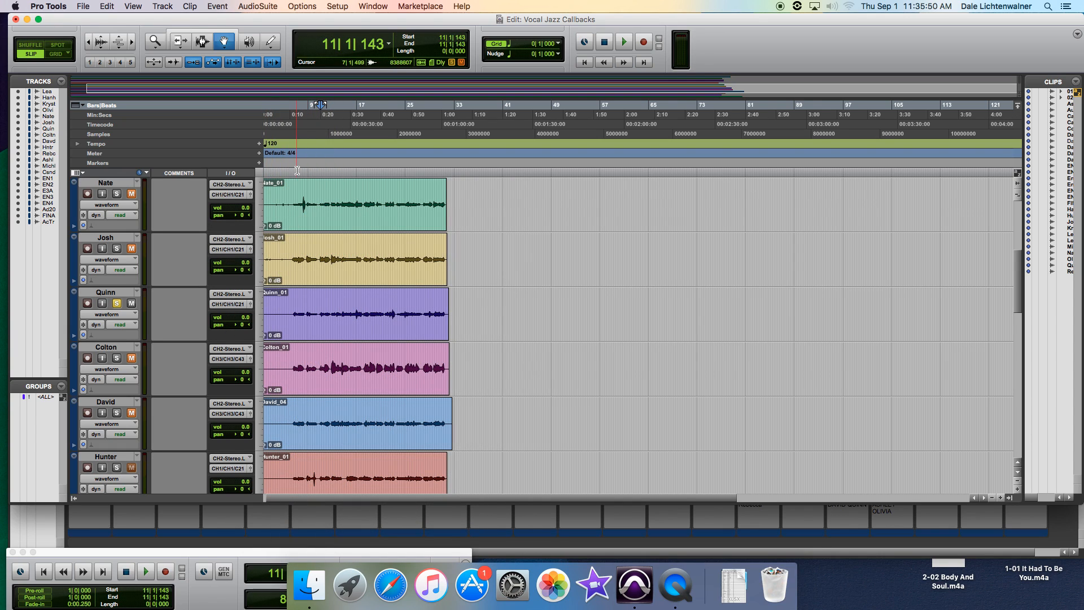
- Play the rerouted, soloed seventh vocal track from bar 7 until bar 14
{"action": "left_click", "coordinate": [297, 170]}
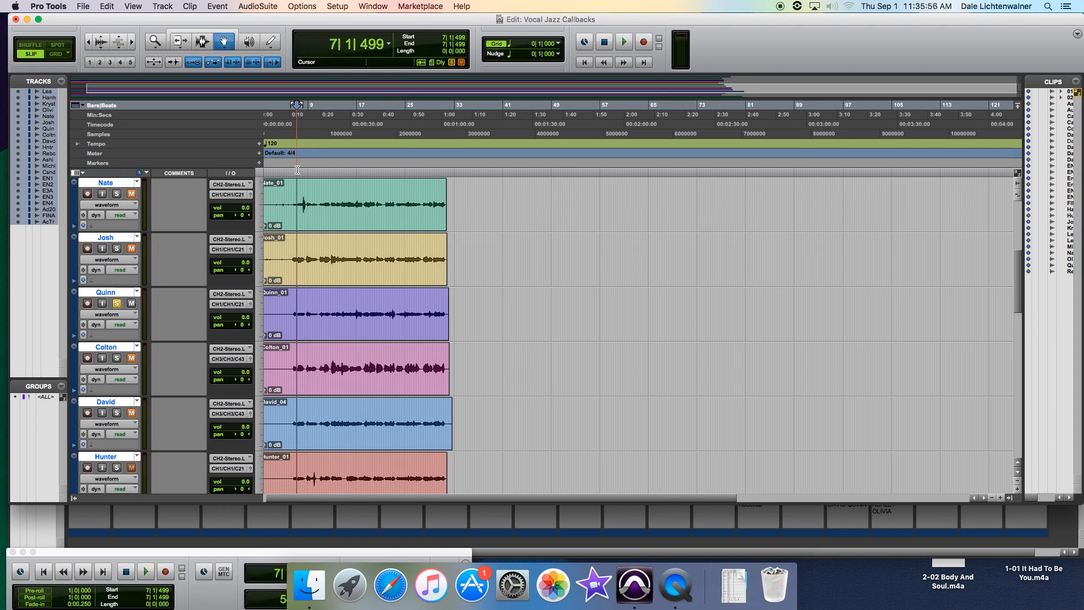
{"action": "key", "text": "space"}
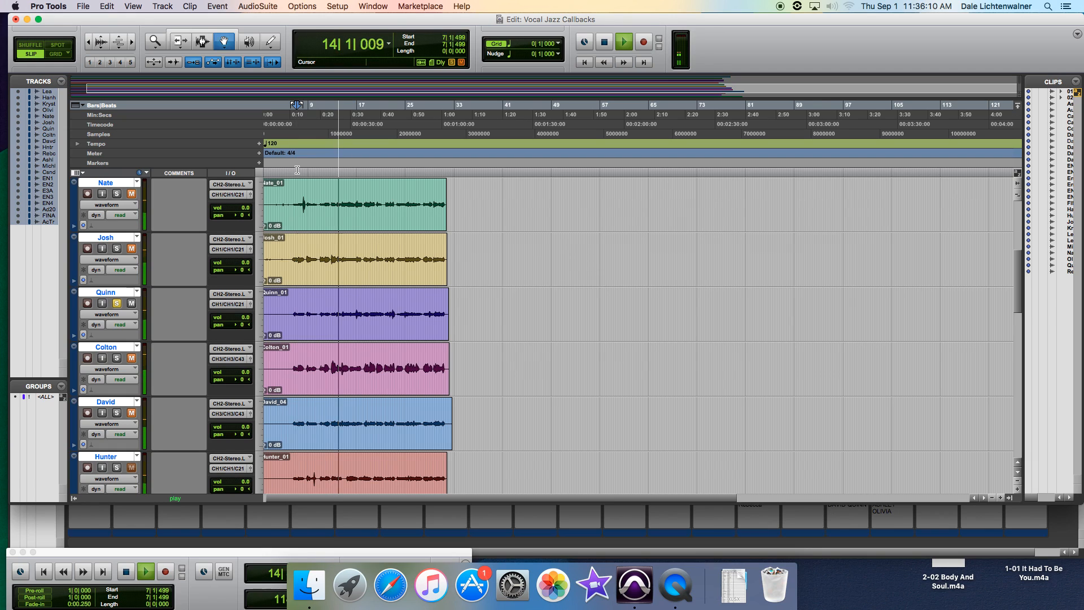
{"action": "key", "text": "space"}
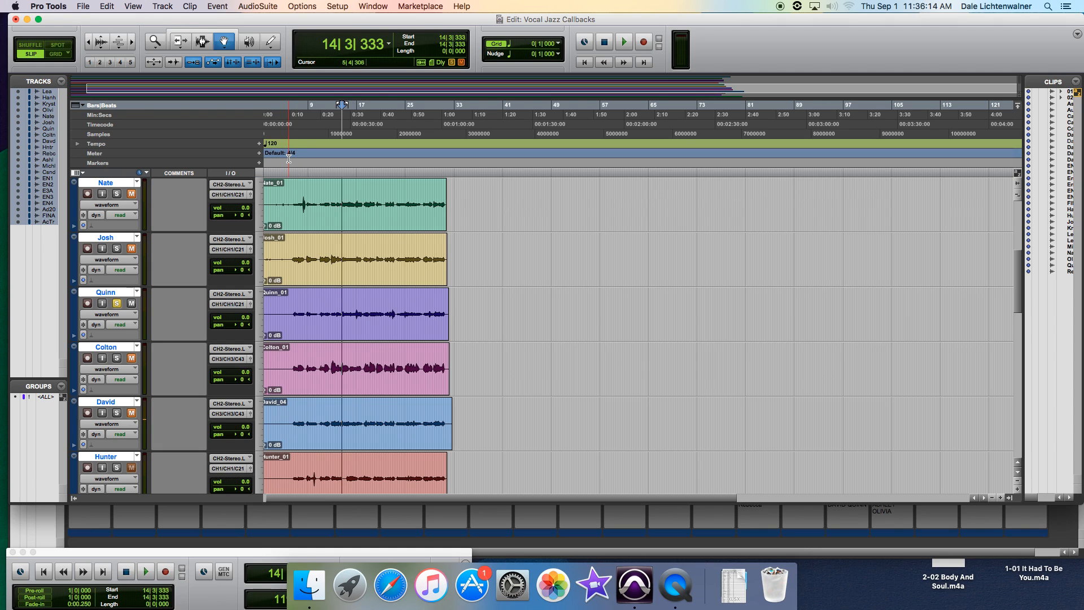
- Clear the seventh vocal track's solo and unmute all the individual vocal tracks above the ensemble tracks
{"action": "left_click", "coordinate": [117, 304]}
{"action": "left_click", "coordinate": [132, 250]}
{"action": "left_click", "coordinate": [131, 358]}
{"action": "left_click", "coordinate": [132, 414]}
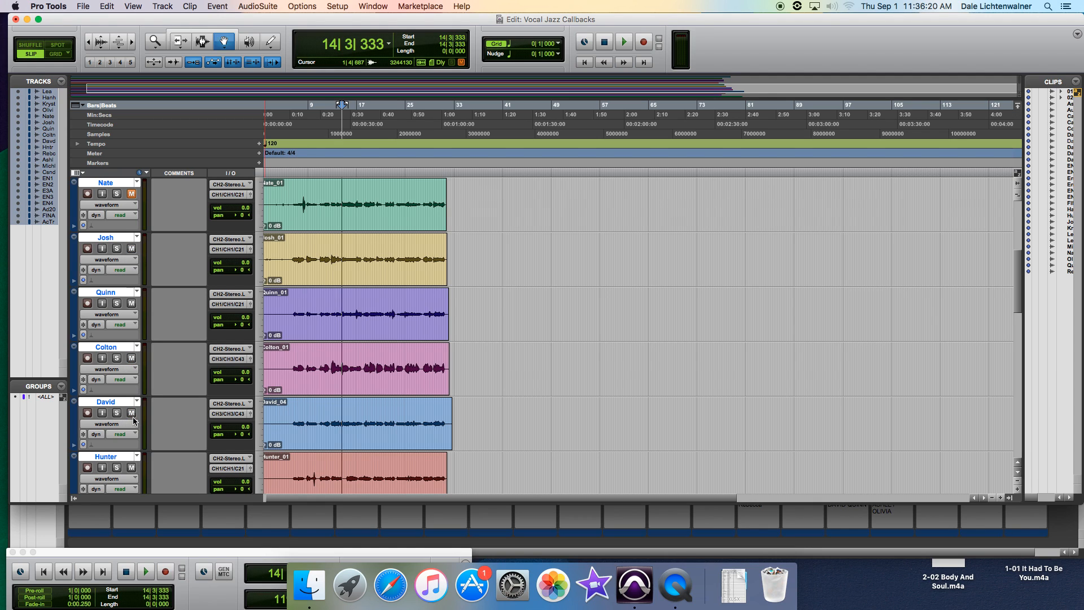
{"action": "scroll", "coordinate": [133, 418], "scroll_direction": "down", "scroll_amount": 10}
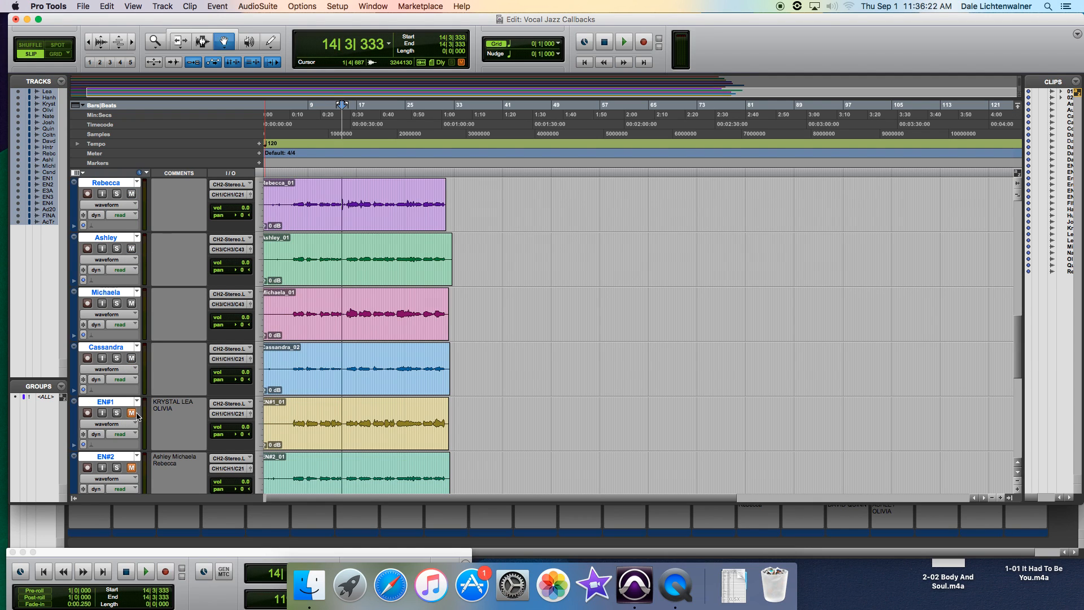
{"action": "scroll", "coordinate": [136, 417], "scroll_direction": "up", "scroll_amount": 8}
{"action": "scroll", "coordinate": [125, 291], "scroll_direction": "up", "scroll_amount": 3}
{"action": "left_click", "coordinate": [132, 327]}
{"action": "scroll", "coordinate": [126, 302], "scroll_direction": "up", "scroll_amount": 2}
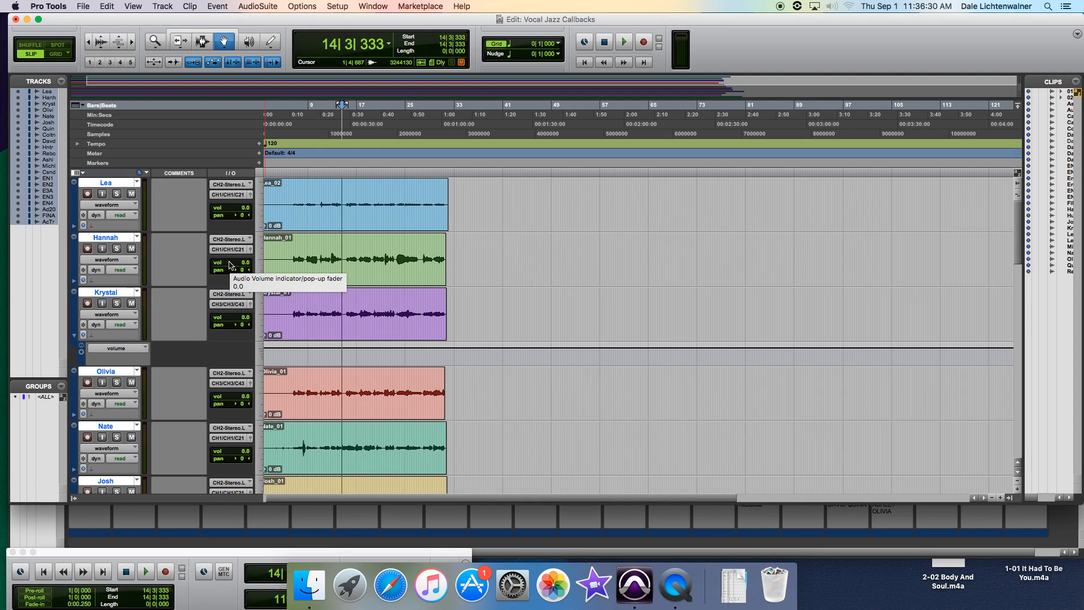
- Play all the individual voices together from bar 4 until bar 14
{"action": "left_click", "coordinate": [283, 165]}
{"action": "key", "text": "space"}
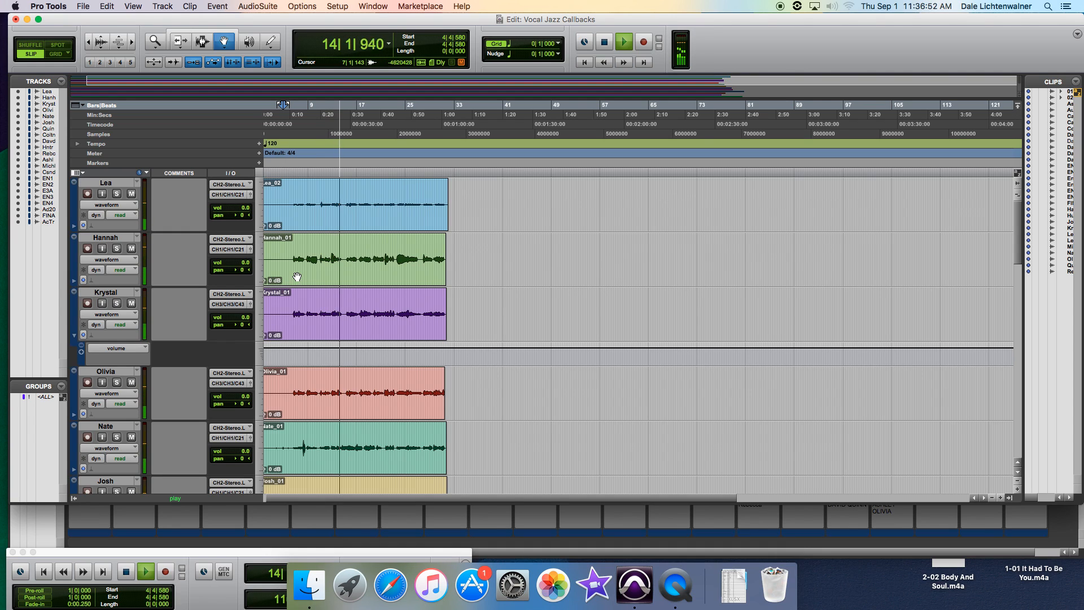
{"action": "key", "text": "space"}
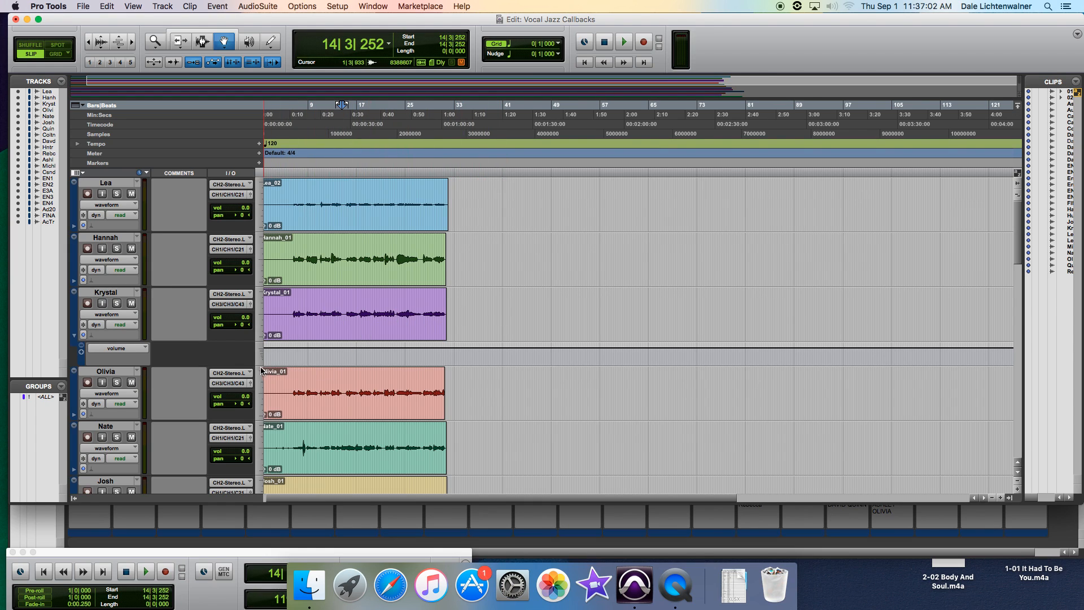
- Unmute the ensemble tracks EN#1, EN#2, En#3A, EN#3B and EN#4
{"action": "scroll", "coordinate": [261, 371], "scroll_direction": "down", "scroll_amount": 5}
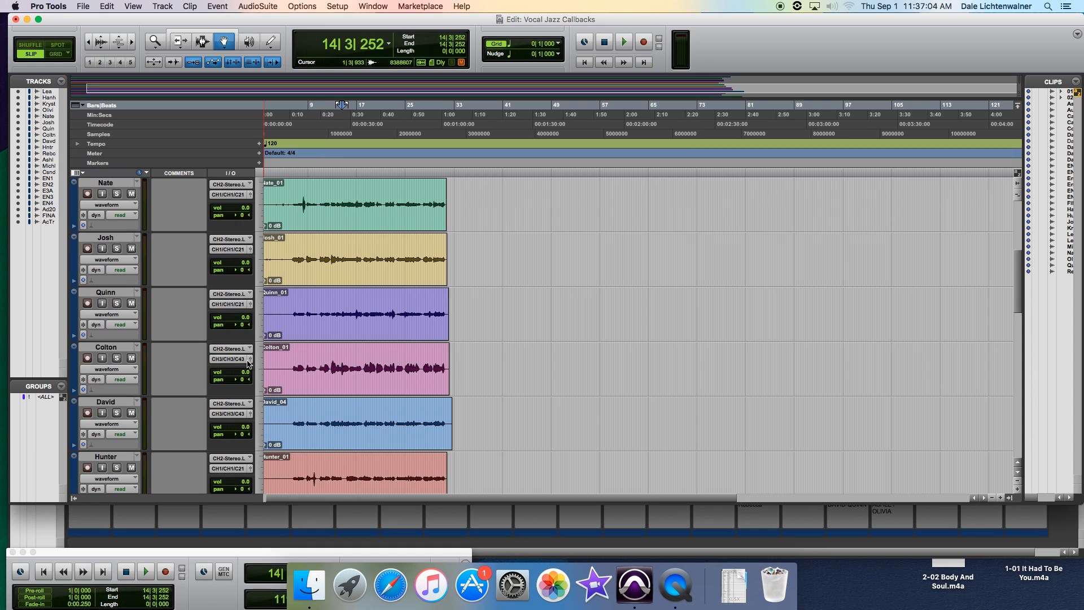
{"action": "scroll", "coordinate": [248, 364], "scroll_direction": "down", "scroll_amount": 8}
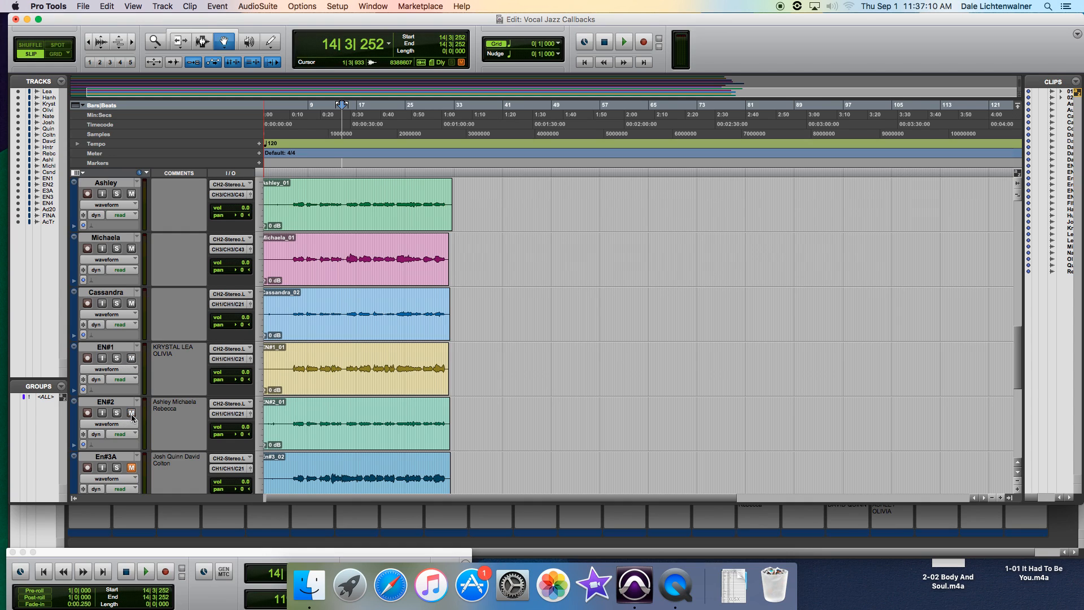
{"action": "scroll", "coordinate": [135, 416], "scroll_direction": "down", "scroll_amount": 1}
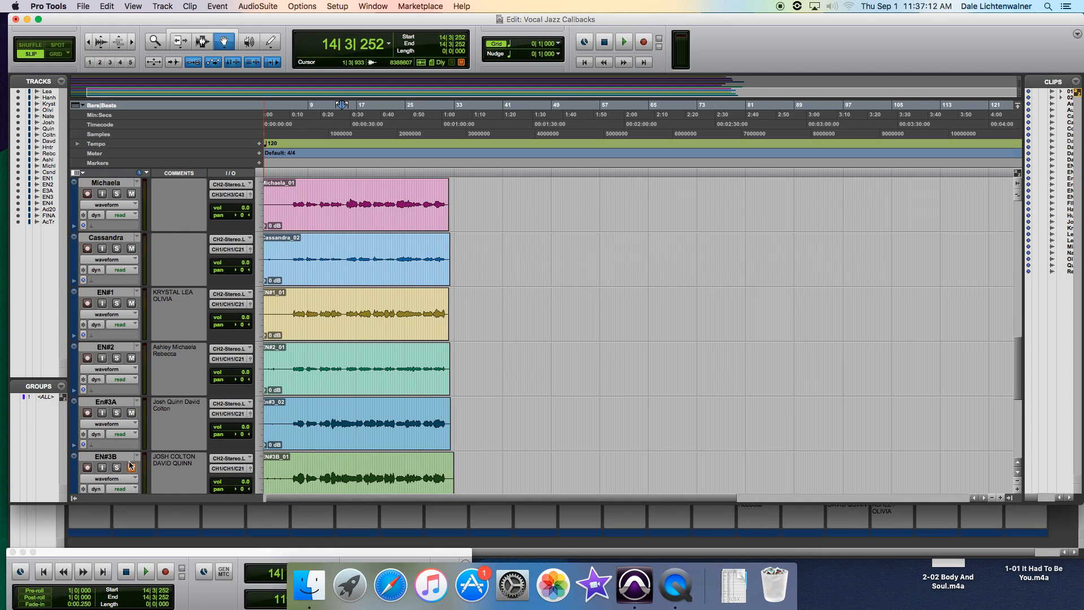
{"action": "scroll", "coordinate": [130, 429], "scroll_direction": "down", "scroll_amount": 1}
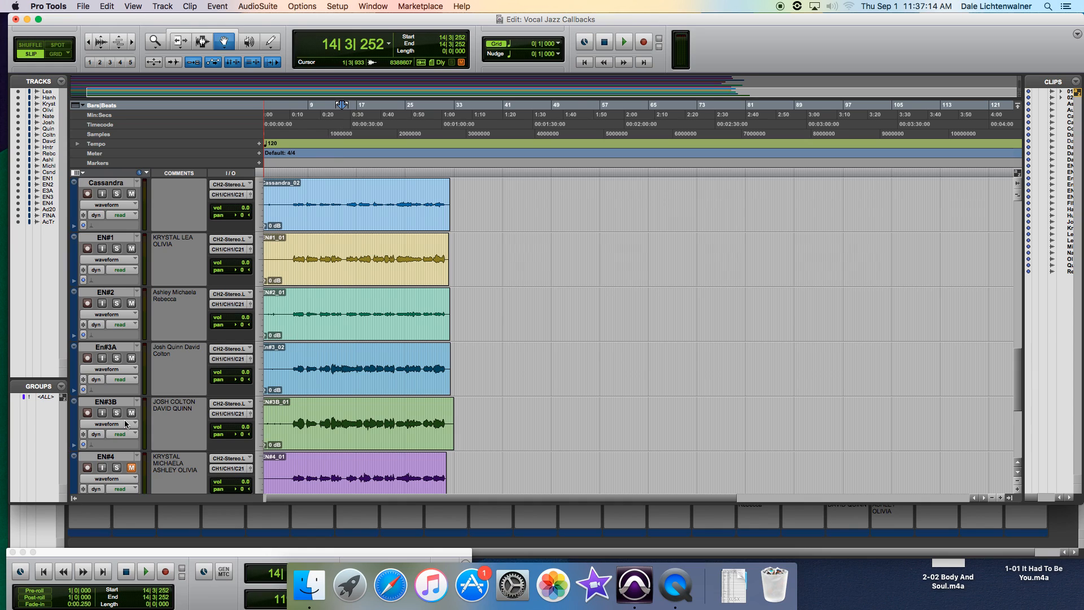
{"action": "scroll", "coordinate": [125, 424], "scroll_direction": "down", "scroll_amount": 2}
{"action": "left_click", "coordinate": [134, 361]}
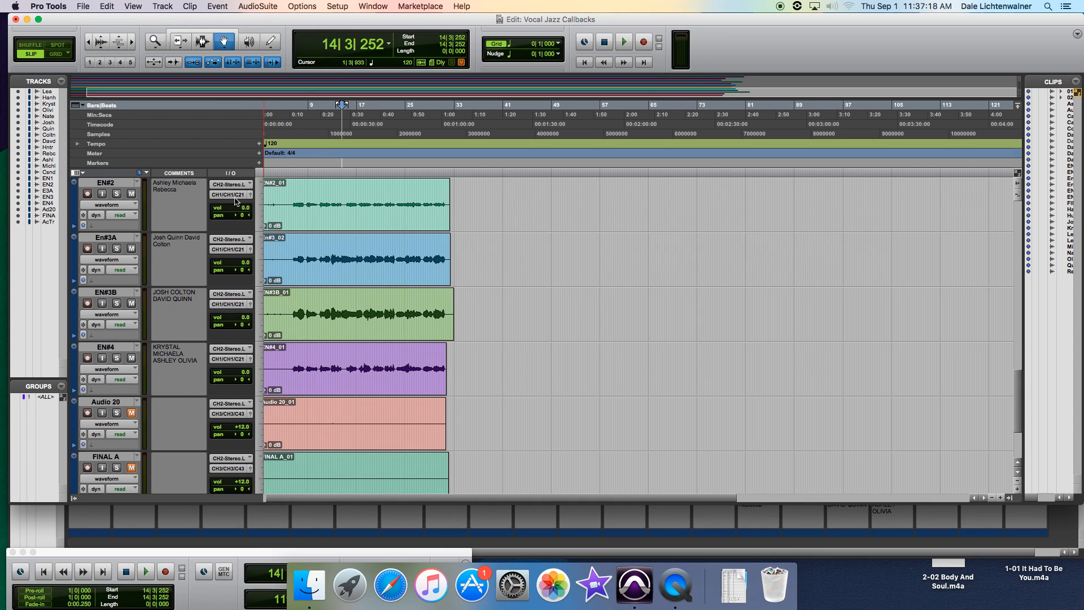
- Play the individual voices and the ensemble tracks together from bar 5 until bar 16
{"action": "left_click", "coordinate": [288, 175]}
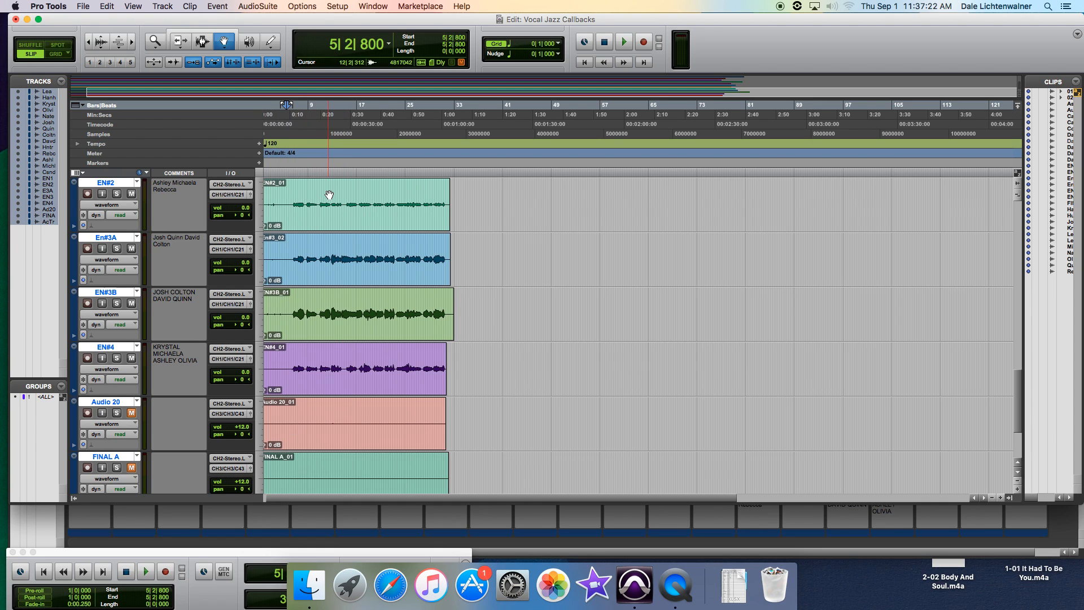
{"action": "key", "text": "space"}
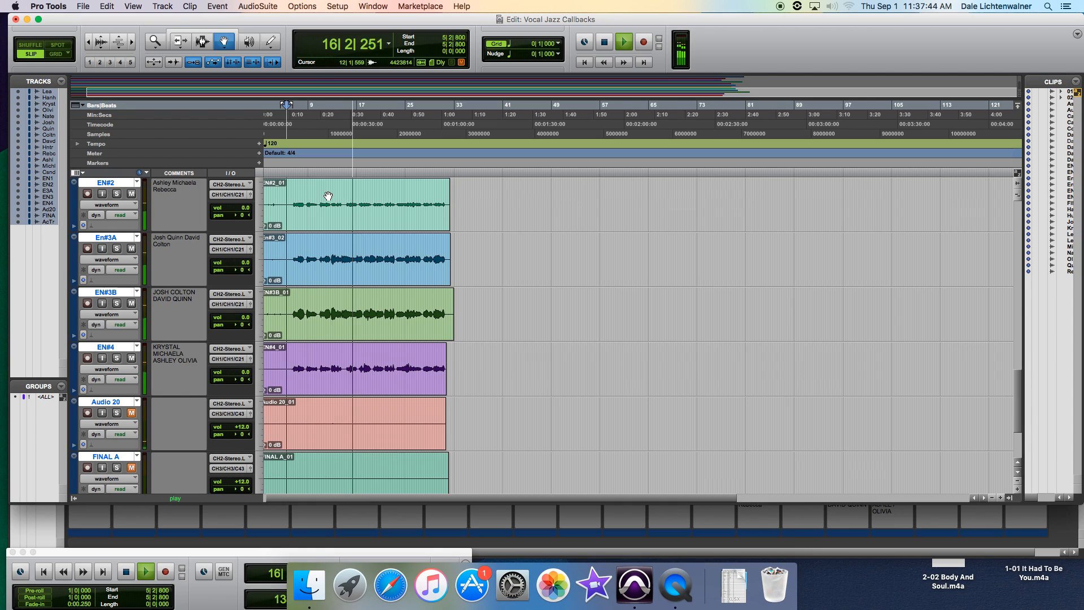
{"action": "key", "text": "space"}
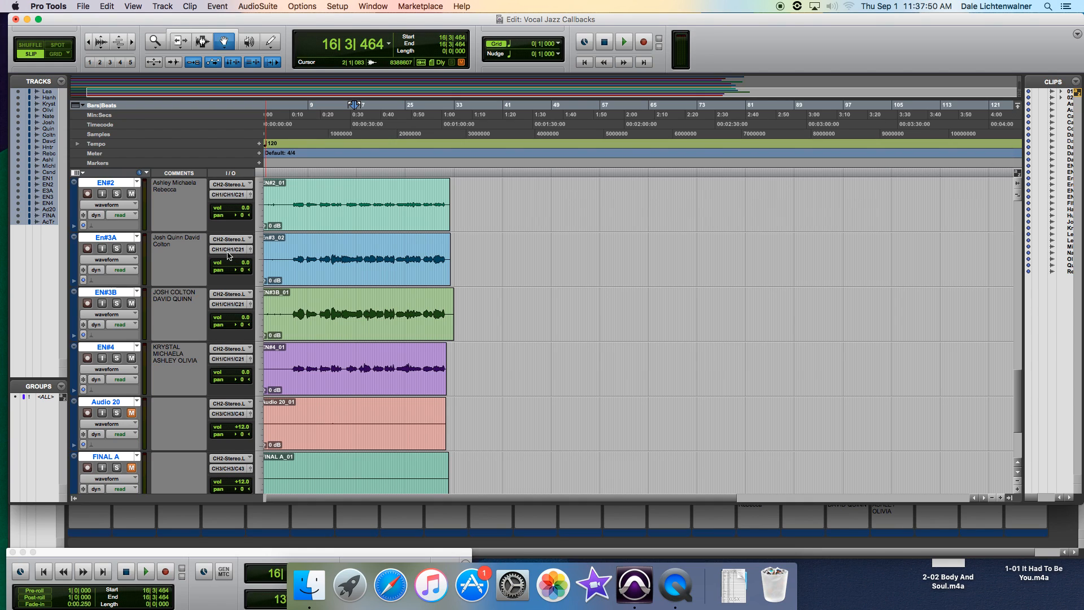
{"action": "left_click", "coordinate": [75, 280]}
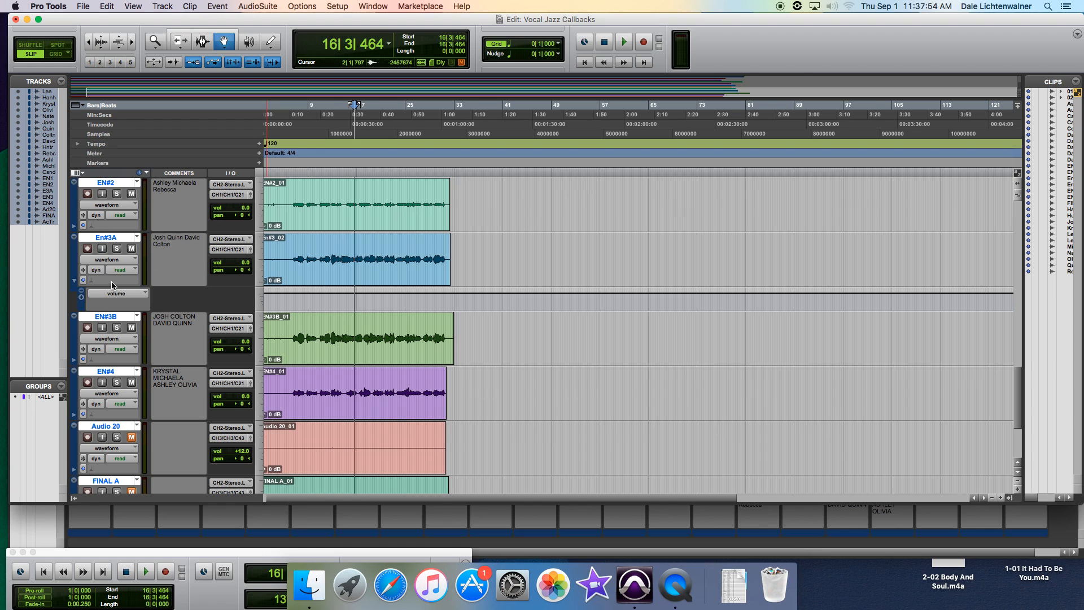
{"action": "left_click", "coordinate": [74, 281]}
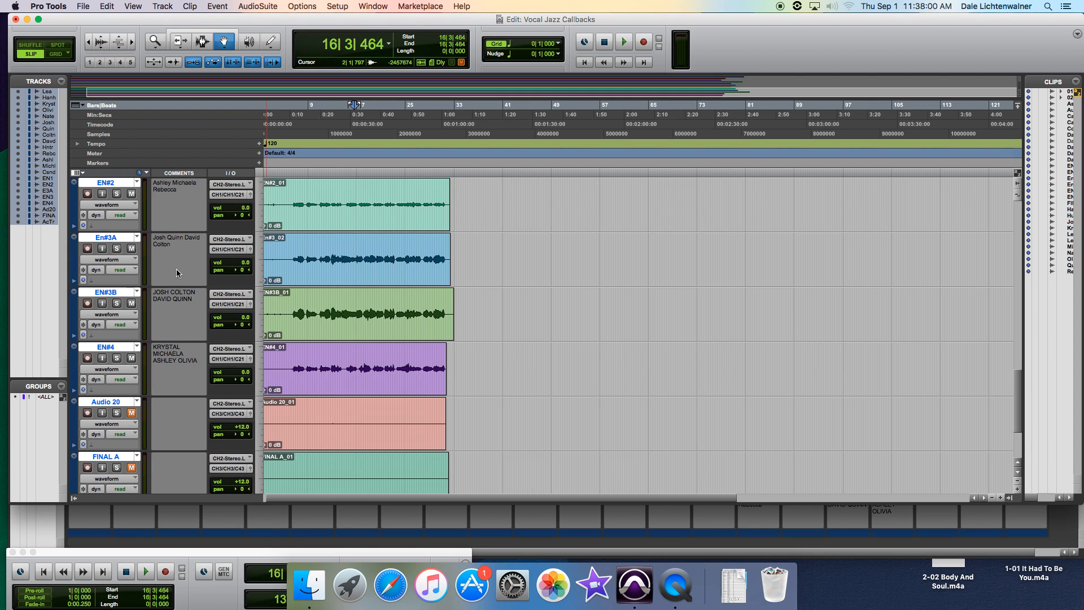
- Return to the first vocal track and activate the <ALL> track group
{"action": "scroll", "coordinate": [176, 269], "scroll_direction": "up", "scroll_amount": 10}
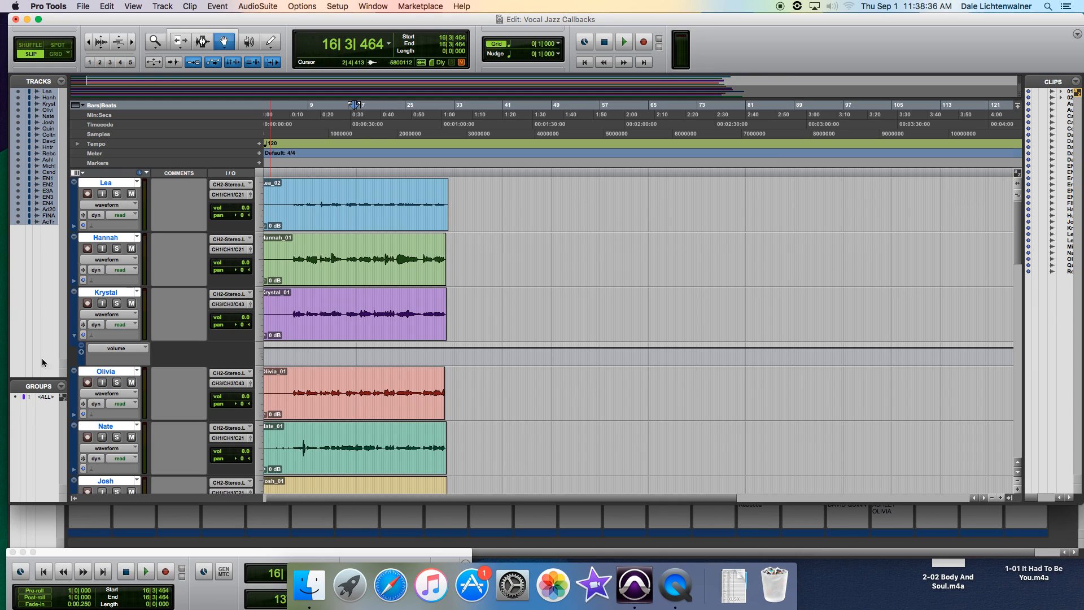
{"action": "left_click", "coordinate": [46, 398]}
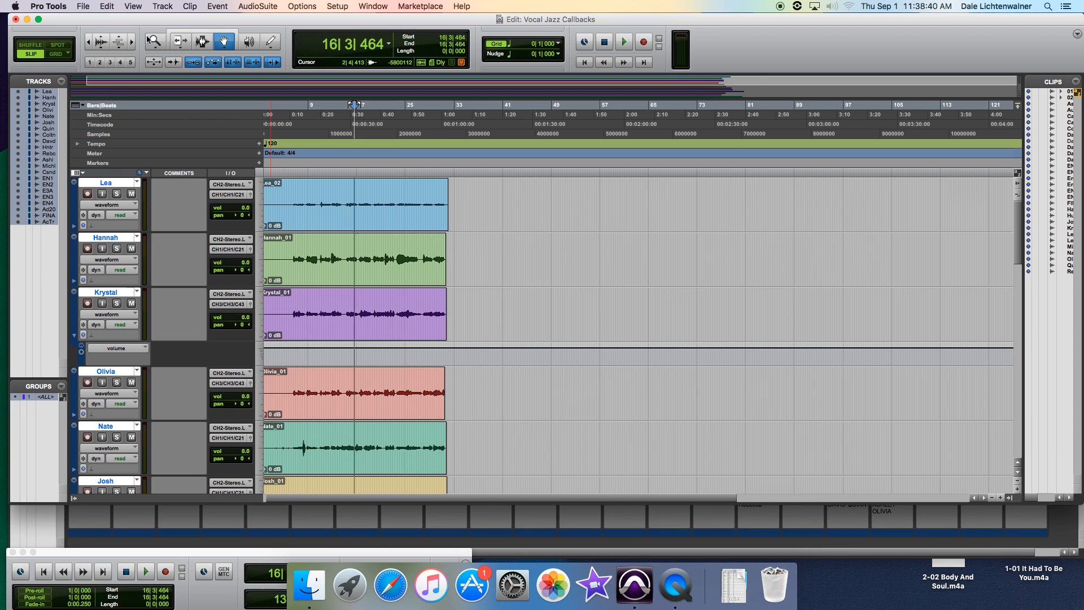
{"action": "left_click", "coordinate": [83, 6]}
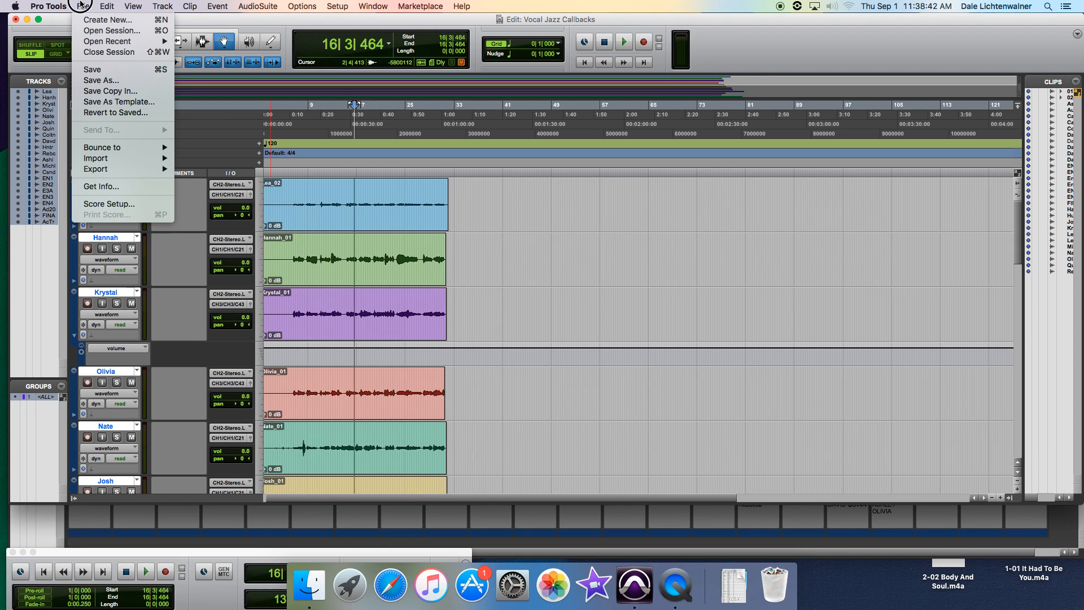
{"action": "mouse_move", "coordinate": [131, 5]}
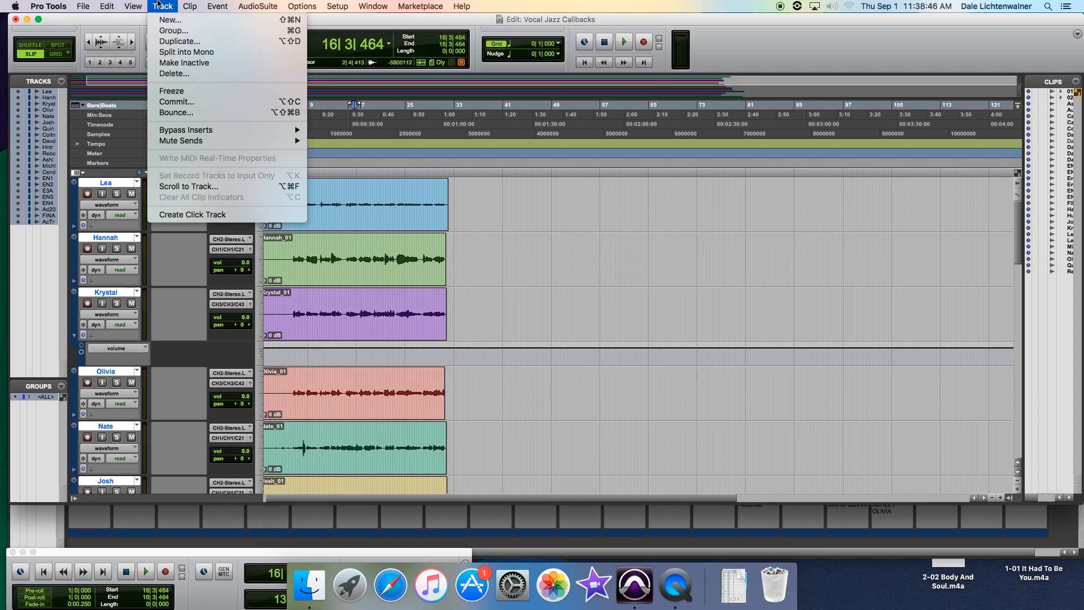
{"action": "mouse_move", "coordinate": [206, 3]}
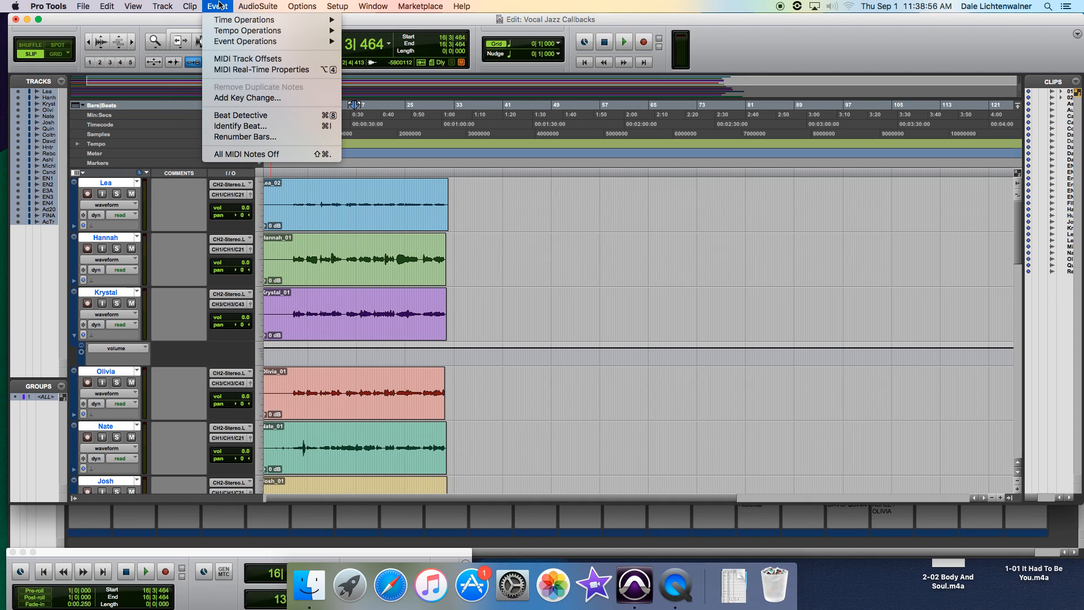
{"action": "mouse_move", "coordinate": [253, 6]}
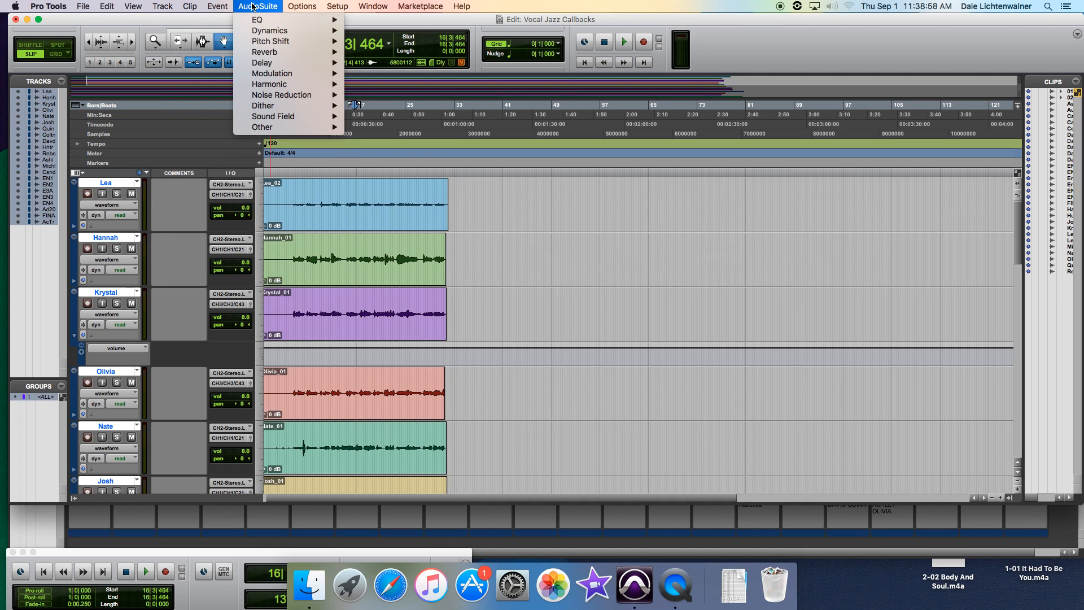
{"action": "mouse_move", "coordinate": [290, 5]}
{"action": "left_click", "coordinate": [292, 7]}
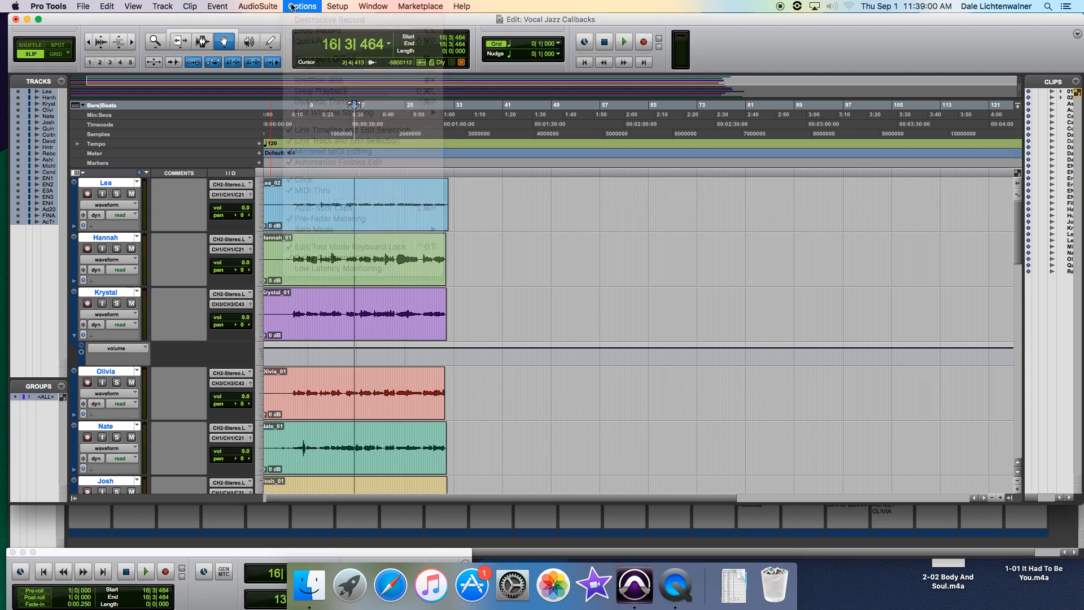
- Start a new Mix/Edit track group and name it All Girls
{"action": "left_click", "coordinate": [62, 388]}
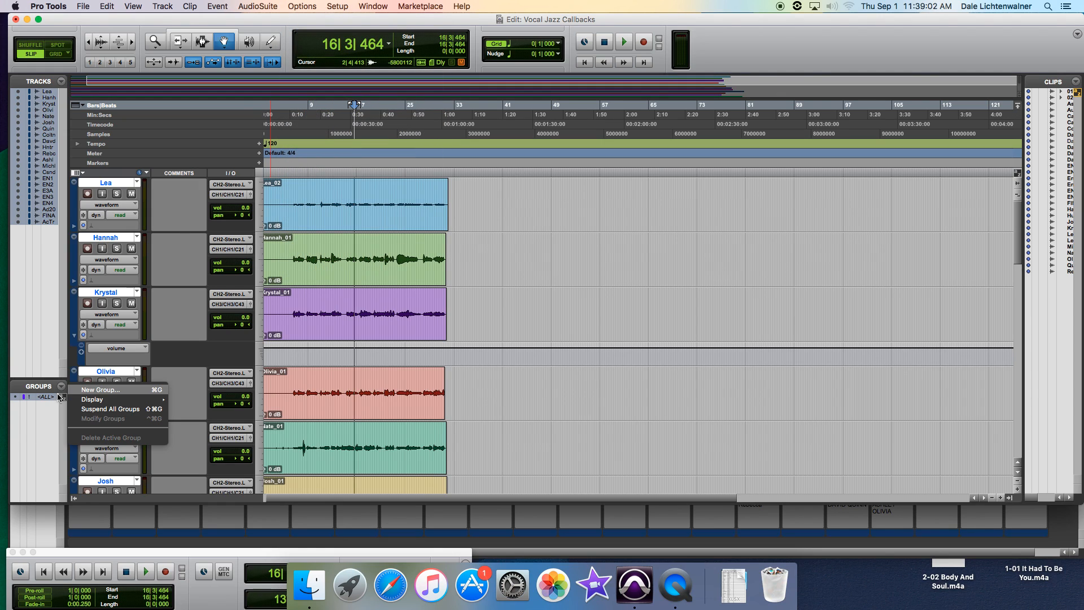
{"action": "left_click", "coordinate": [62, 392]}
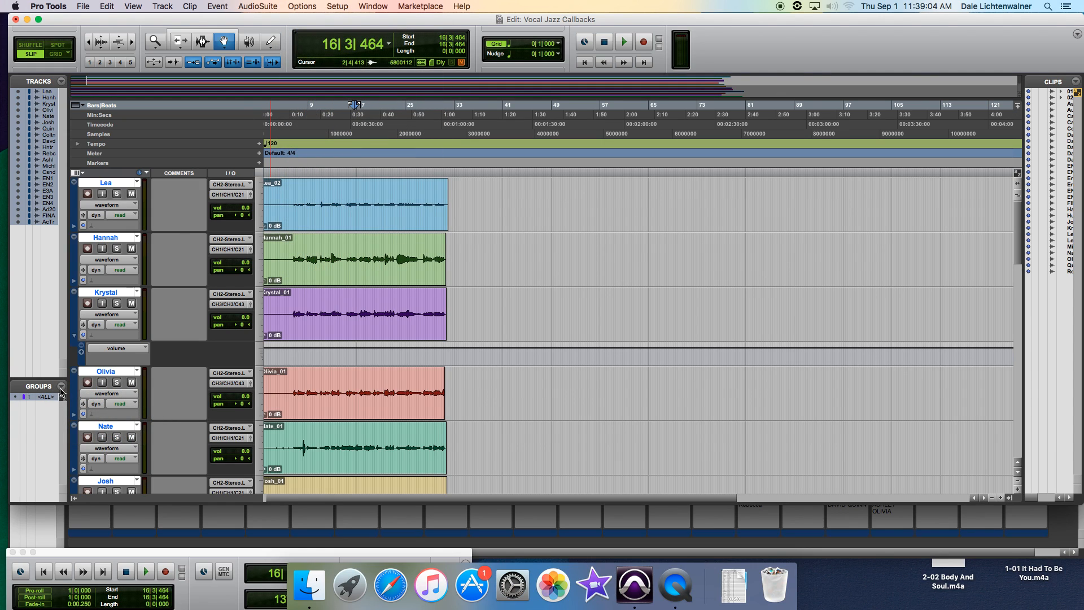
{"action": "left_click", "coordinate": [61, 388]}
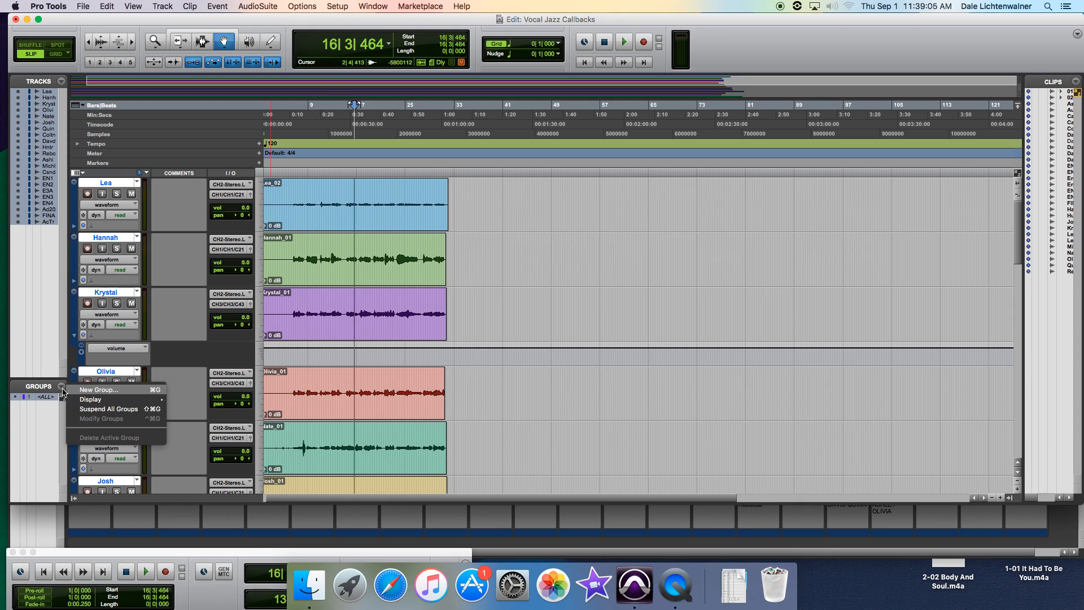
{"action": "left_click", "coordinate": [93, 389]}
{"action": "type", "text": "z"}
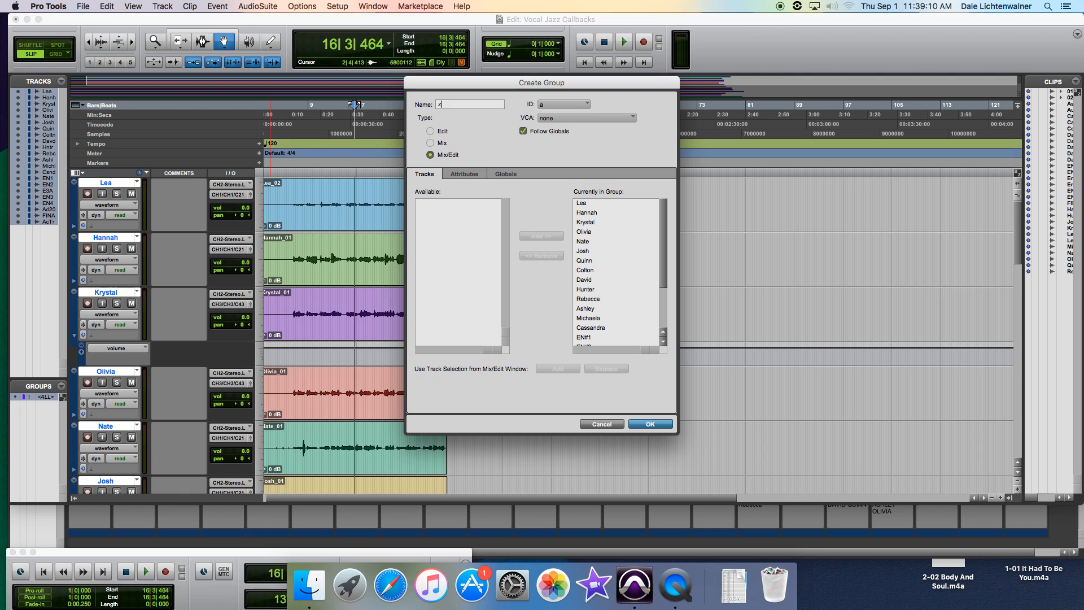
{"action": "type", "text": "gAll Gir"}
- Remove the five male singers' tracks from the All Girls group's track list
{"action": "left_click", "coordinate": [589, 239]}
{"action": "left_click", "coordinate": [550, 255]}
{"action": "left_click", "coordinate": [584, 243]}
{"action": "left_click", "coordinate": [562, 255]}
{"action": "left_click", "coordinate": [593, 242]}
{"action": "left_click", "coordinate": [553, 256]}
{"action": "left_click", "coordinate": [587, 244]}
{"action": "left_click", "coordinate": [555, 257]}
{"action": "left_click", "coordinate": [585, 242]}
{"action": "left_click", "coordinate": [558, 257]}
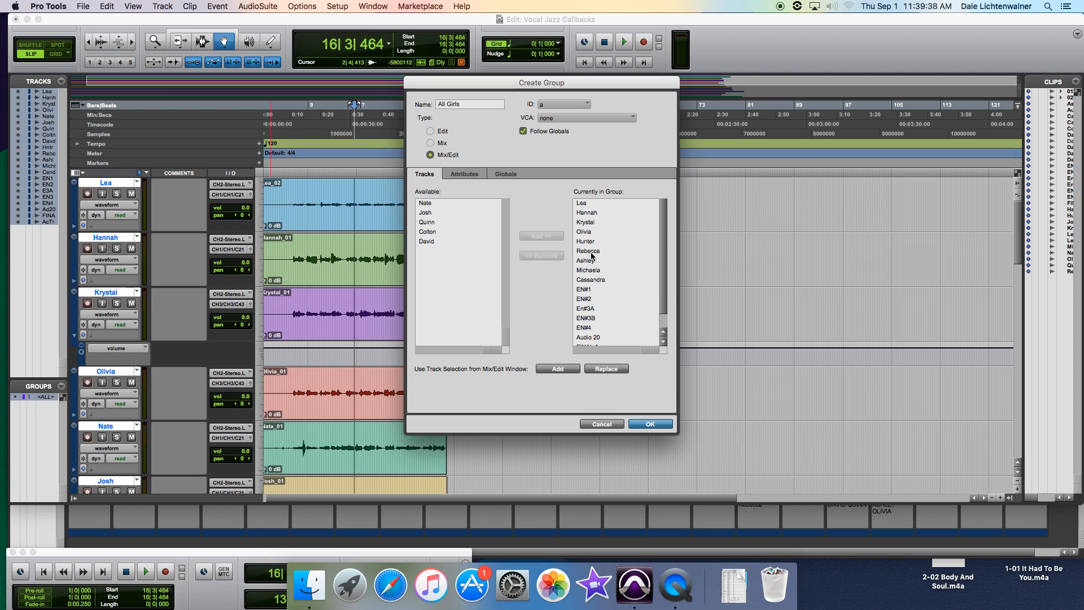
- Remove the ensemble tracks EN#1, EN#2, En#3A, EN#3B and EN#4 from the All Girls group
{"action": "left_click", "coordinate": [589, 291]}
{"action": "double_click", "coordinate": [588, 290]}
{"action": "left_click", "coordinate": [582, 290]}
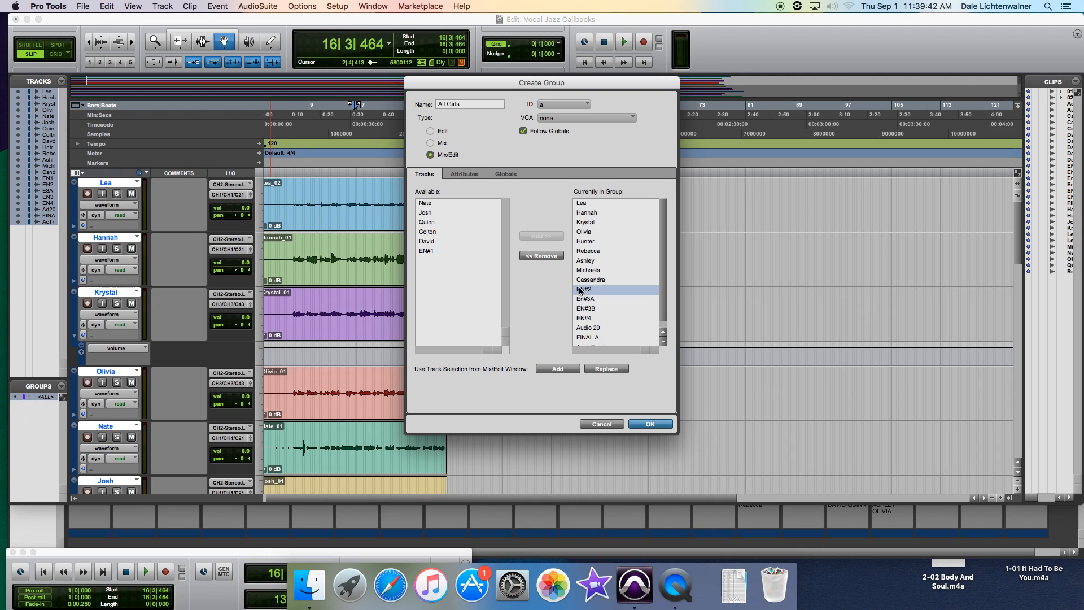
{"action": "left_click", "coordinate": [555, 256]}
{"action": "left_click", "coordinate": [571, 286]}
{"action": "left_click", "coordinate": [543, 255]}
{"action": "left_click", "coordinate": [582, 290]}
{"action": "left_click", "coordinate": [543, 257]}
{"action": "left_click", "coordinate": [582, 291]}
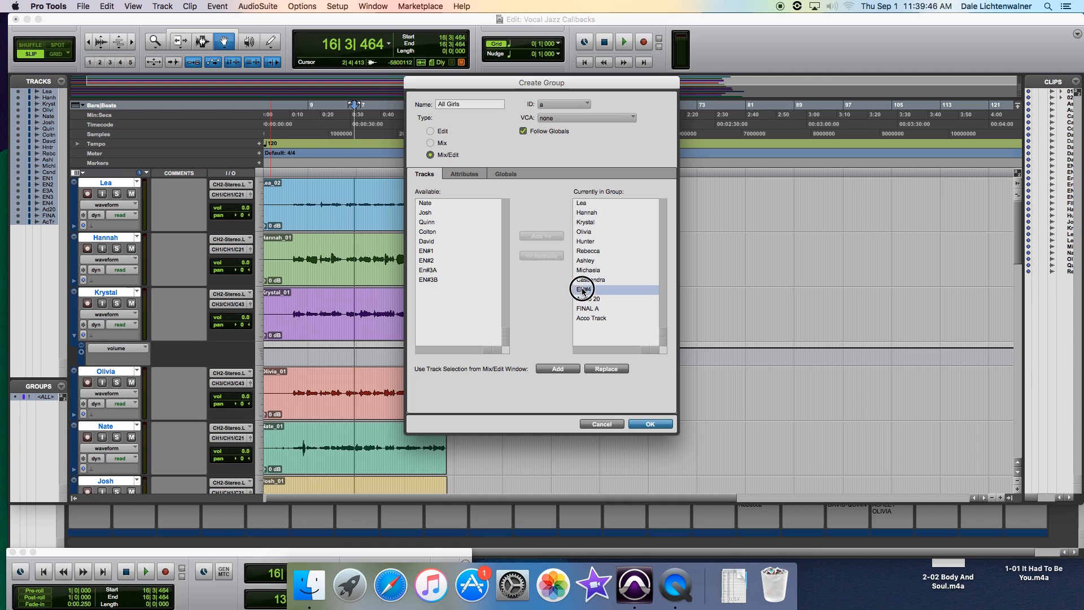
{"action": "left_click", "coordinate": [543, 255]}
- Remove Audio 20, FINAL A and Acco Track from the All Girls group and create the group
{"action": "left_click", "coordinate": [582, 290]}
{"action": "left_click", "coordinate": [543, 257]}
{"action": "left_click", "coordinate": [584, 291]}
{"action": "left_click", "coordinate": [544, 258]}
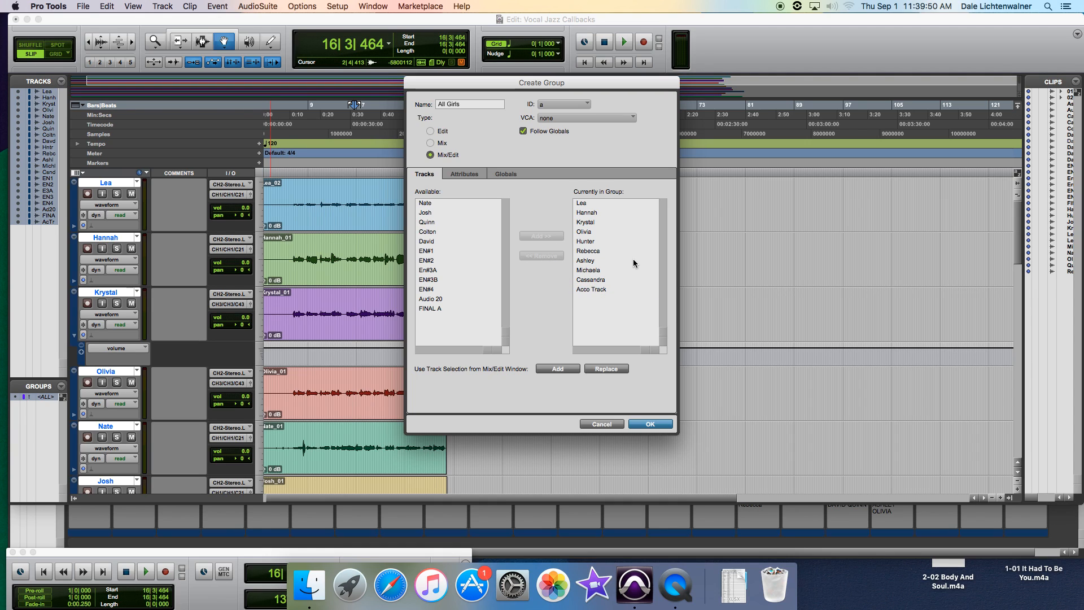
{"action": "left_click", "coordinate": [592, 289]}
{"action": "left_click", "coordinate": [541, 255]}
{"action": "left_click", "coordinate": [653, 424]}
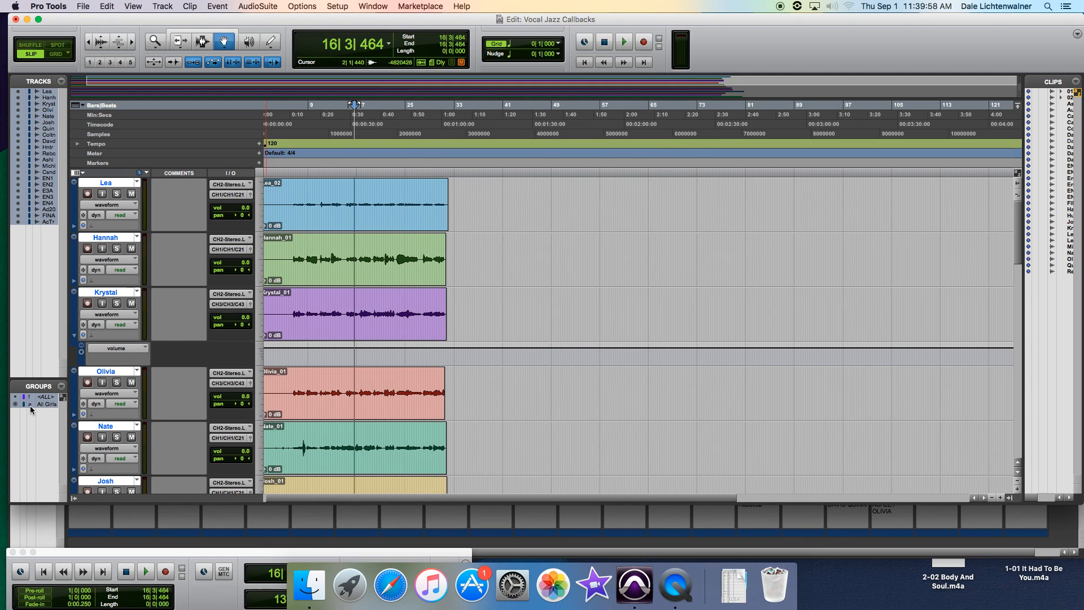
- Start another new Mix/Edit track group and name it All Guys
{"action": "left_click", "coordinate": [60, 388]}
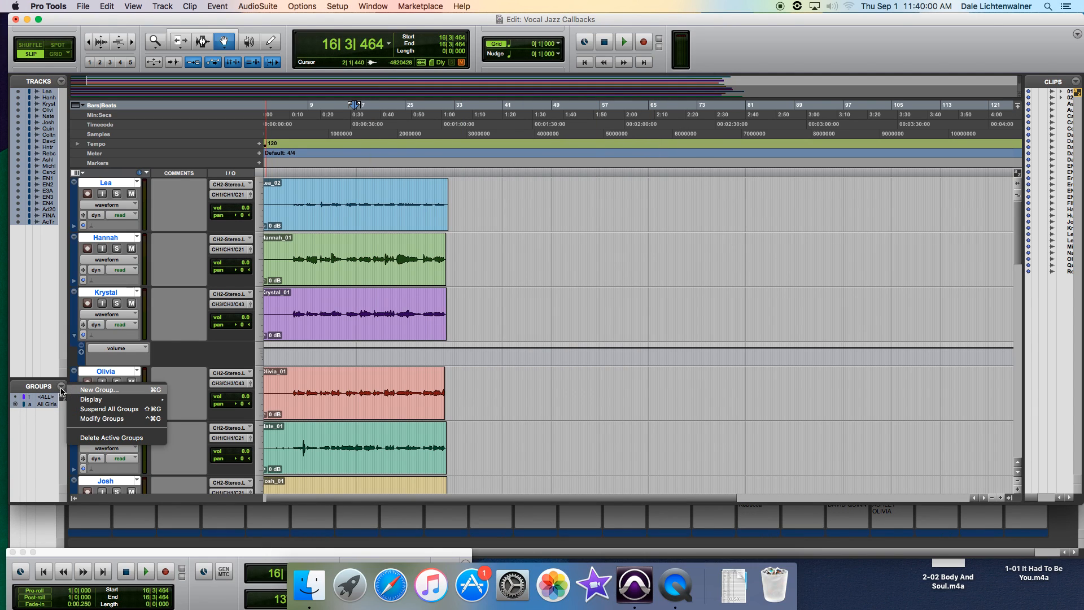
{"action": "left_click", "coordinate": [85, 390]}
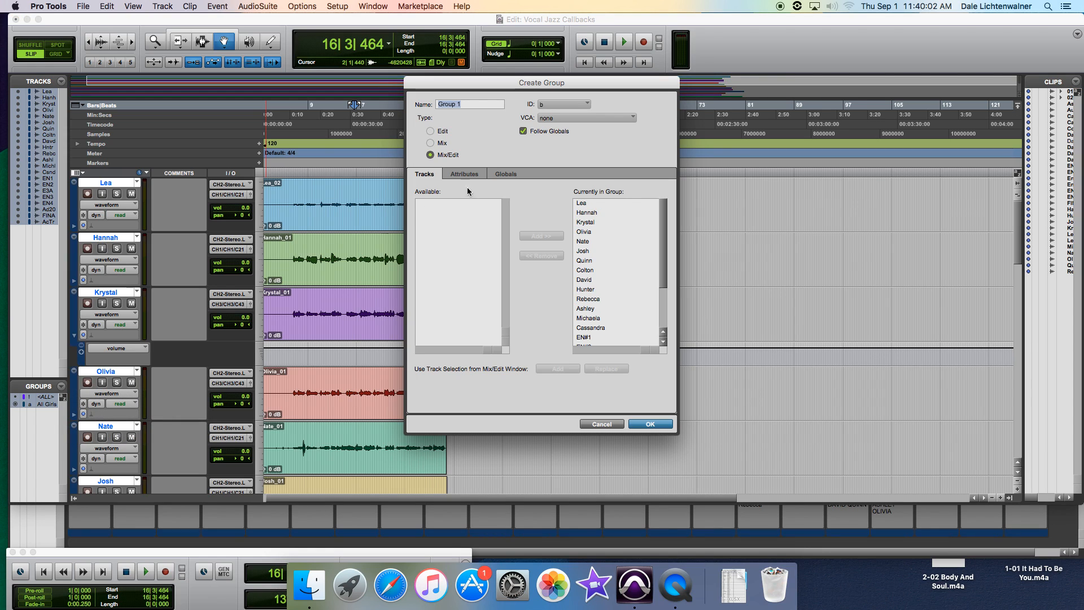
{"action": "type", "text": "All Guys"}
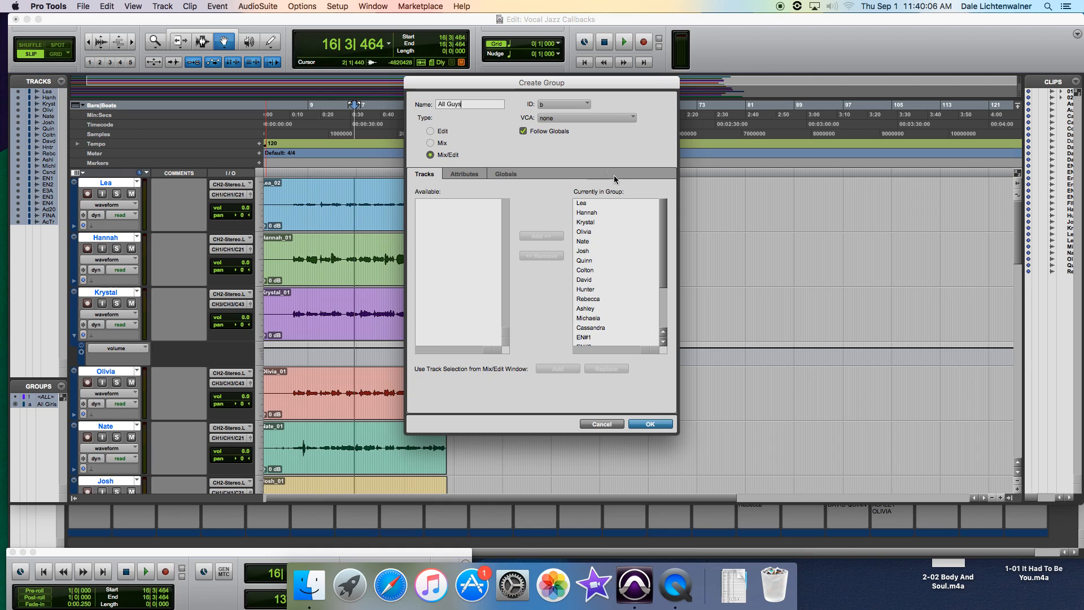
- Remove the four female singers' tracks listed before the male singers from the All Guys group
{"action": "left_click", "coordinate": [585, 204]}
{"action": "left_click", "coordinate": [541, 255]}
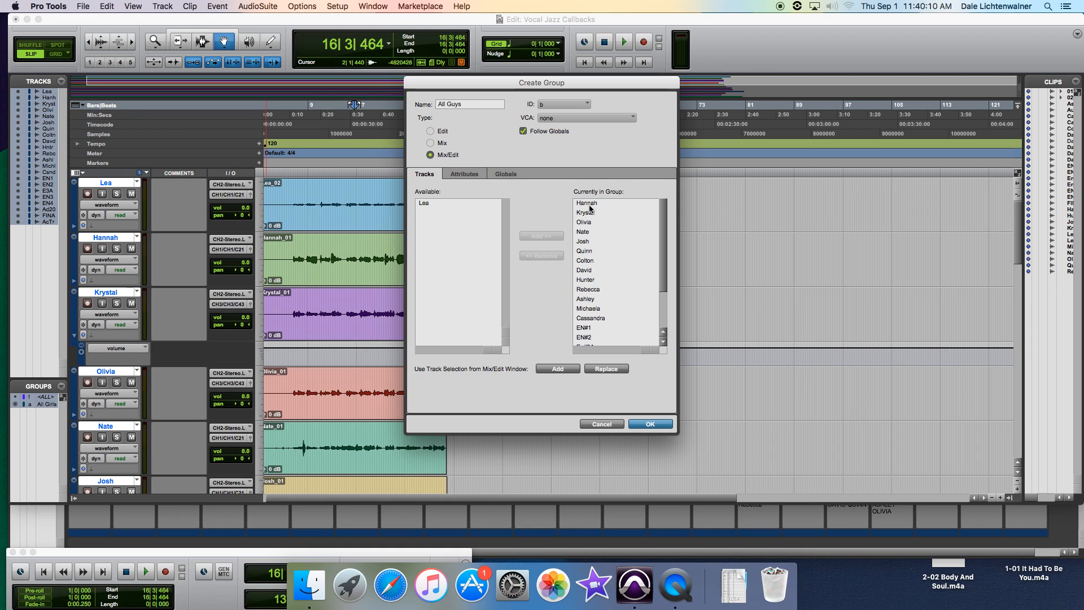
{"action": "left_click", "coordinate": [590, 205]}
{"action": "left_click", "coordinate": [541, 256]}
{"action": "left_click", "coordinate": [594, 205]}
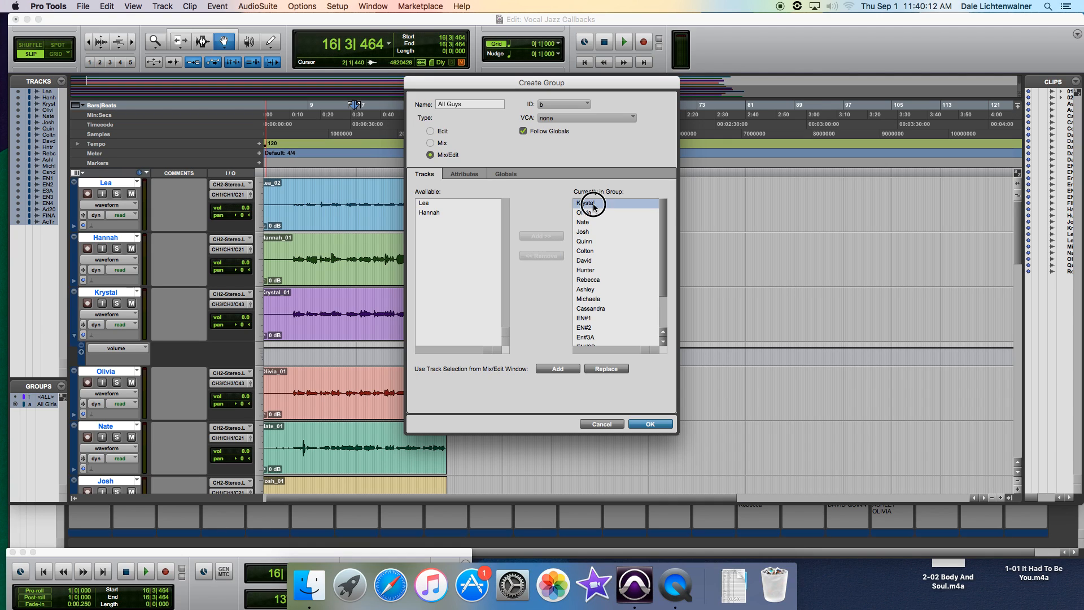
{"action": "left_click", "coordinate": [541, 256]}
{"action": "left_click", "coordinate": [594, 204]}
{"action": "left_click", "coordinate": [547, 256]}
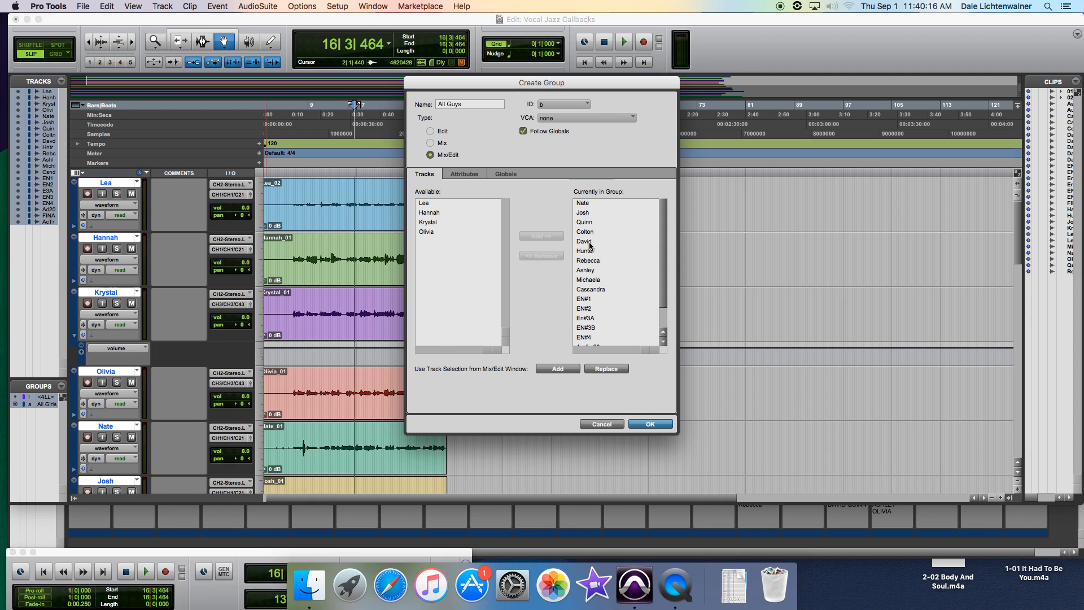
- Remove the five female singers' tracks listed between the male singers and EN#1 from the All Guys group
{"action": "left_click", "coordinate": [587, 250]}
{"action": "left_click", "coordinate": [547, 256]}
{"action": "left_click", "coordinate": [590, 252]}
{"action": "left_click", "coordinate": [557, 256]}
{"action": "left_click", "coordinate": [588, 251]}
{"action": "left_click", "coordinate": [545, 256]}
{"action": "left_click", "coordinate": [587, 251]}
{"action": "left_click", "coordinate": [557, 256]}
{"action": "left_click", "coordinate": [583, 251]}
{"action": "left_click", "coordinate": [554, 255]}
- Remove the ensemble tracks EN#1, EN#2, En#3A, EN#3B and EN#4 from the All Guys group
{"action": "left_click", "coordinate": [584, 251]}
{"action": "left_click", "coordinate": [565, 256]}
{"action": "left_click", "coordinate": [586, 250]}
{"action": "left_click", "coordinate": [550, 256]}
{"action": "left_click", "coordinate": [586, 251]}
{"action": "left_click", "coordinate": [564, 256]}
{"action": "left_click", "coordinate": [586, 251]}
{"action": "left_click", "coordinate": [562, 256]}
{"action": "left_click", "coordinate": [586, 251]}
{"action": "left_click", "coordinate": [561, 256]}
- Remove Audio 20, FINAL A and Acco Track from the All Guys group and create the group
{"action": "left_click", "coordinate": [586, 251]}
{"action": "left_click", "coordinate": [581, 252]}
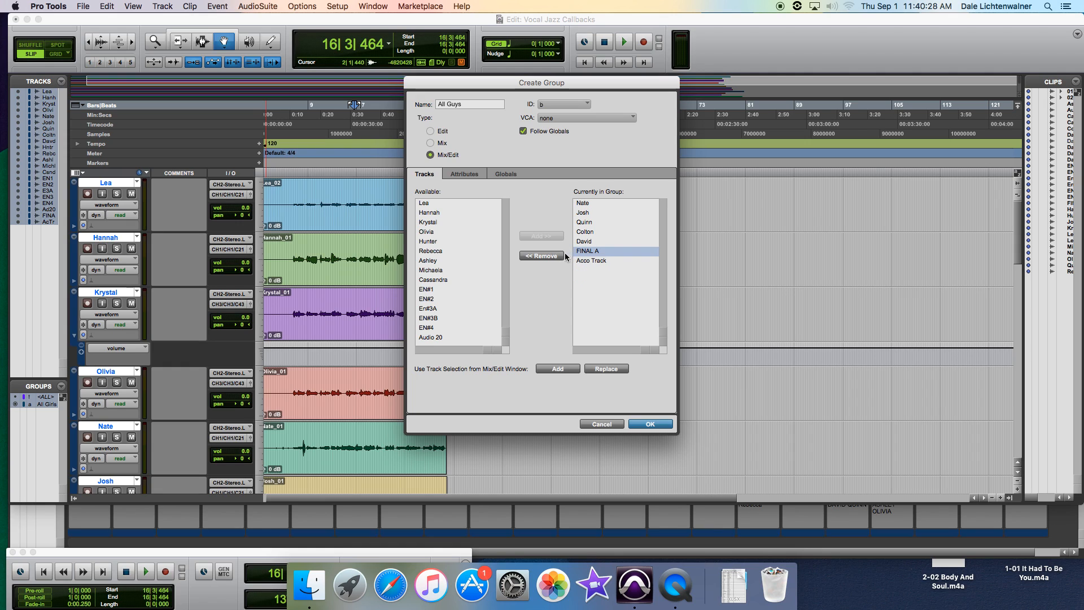
{"action": "left_click", "coordinate": [542, 255]}
{"action": "left_click", "coordinate": [575, 252]}
{"action": "left_click", "coordinate": [557, 259]}
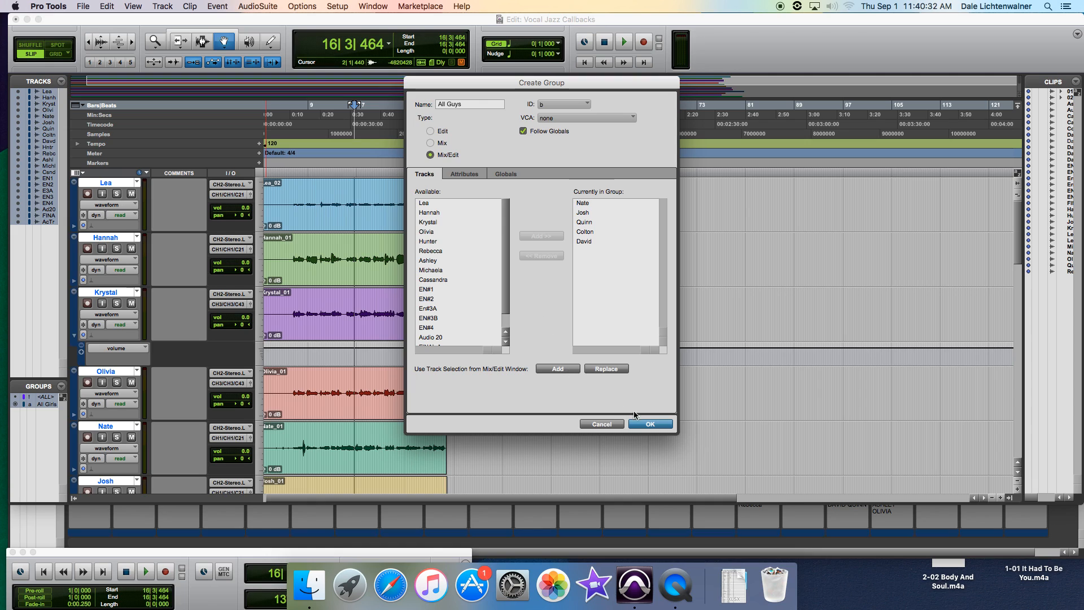
{"action": "left_click", "coordinate": [650, 425]}
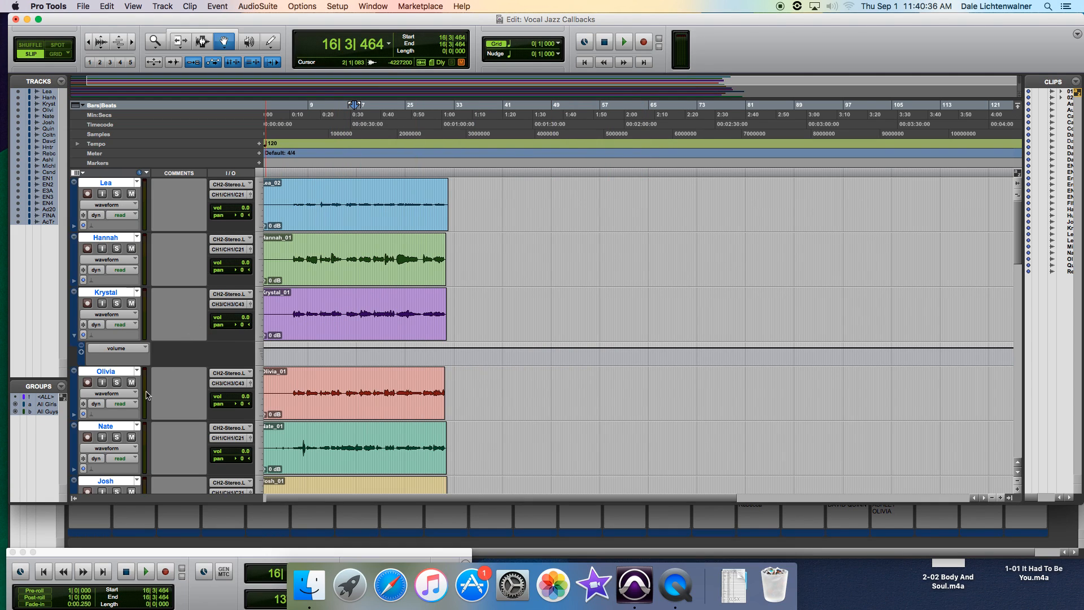
- Start a third Mix/Edit track group and name it All Ensembles
{"action": "left_click", "coordinate": [61, 387]}
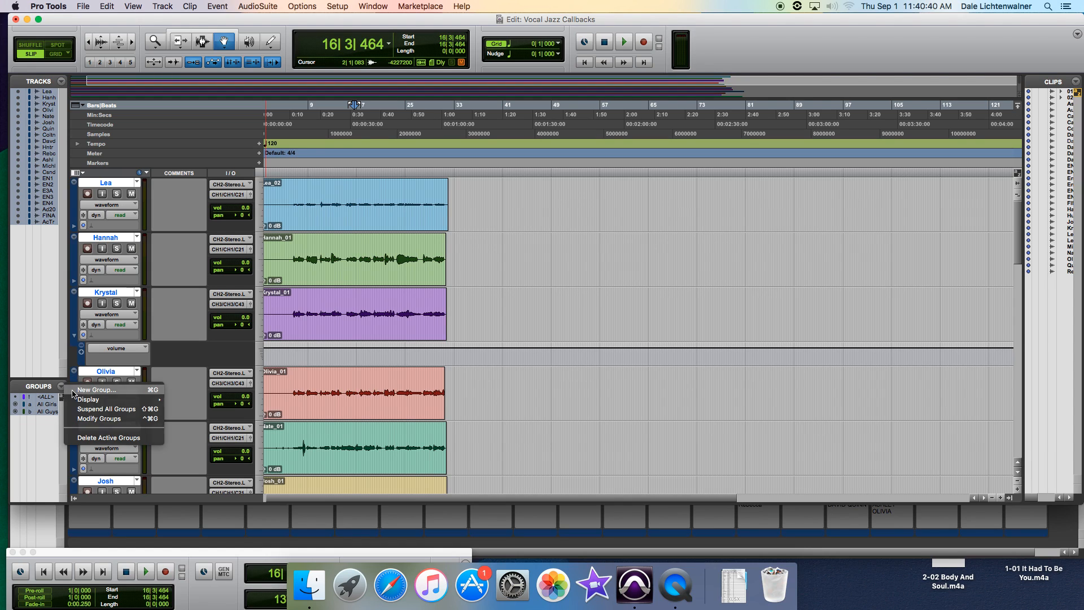
{"action": "left_click", "coordinate": [71, 390]}
{"action": "type", "text": "Ensembles"}
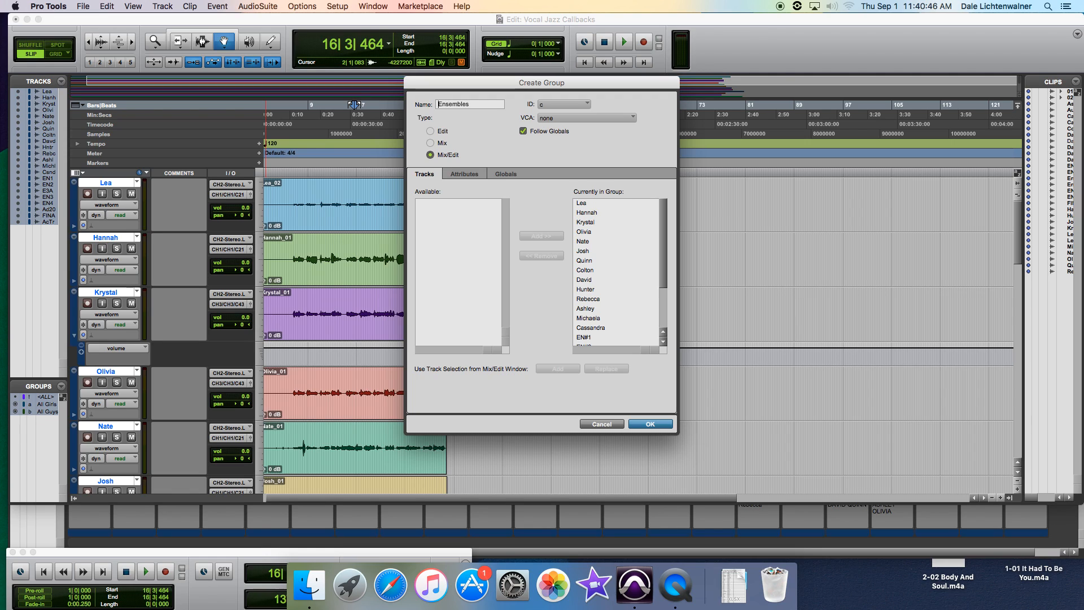
{"action": "type", "text": "All"}
- Remove the first five individual singers' tracks from the All Ensembles group's track list
{"action": "left_click", "coordinate": [583, 203]}
{"action": "left_click", "coordinate": [541, 255]}
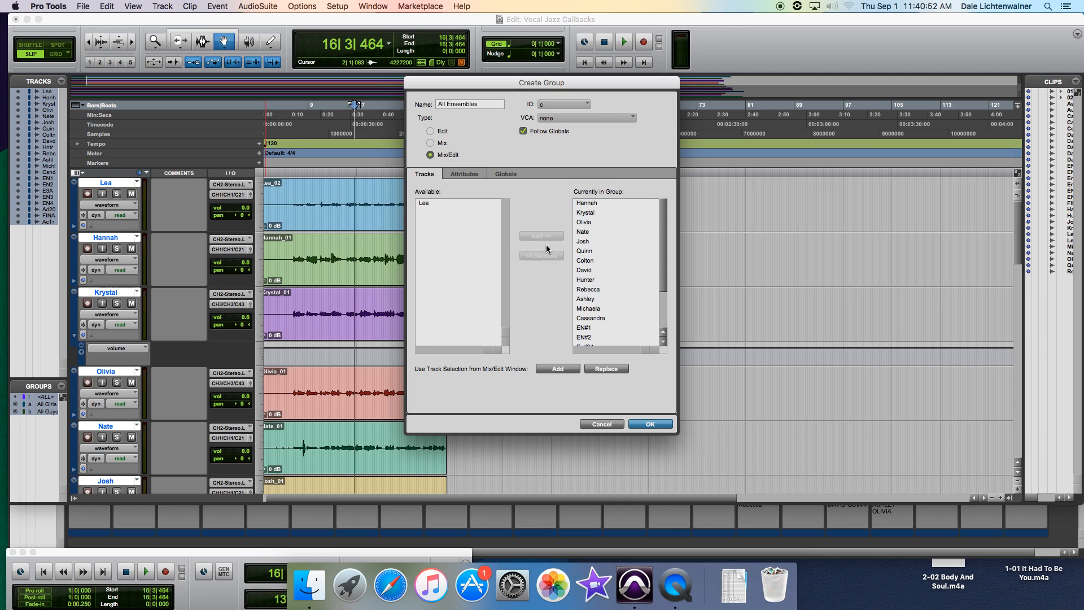
{"action": "left_click", "coordinate": [586, 203]}
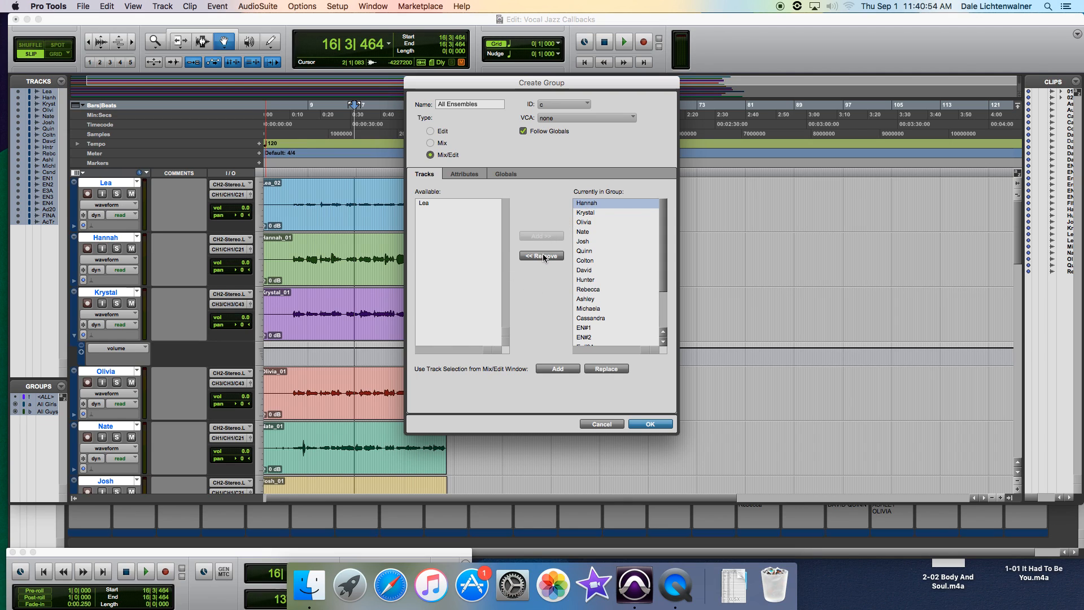
{"action": "left_click", "coordinate": [551, 254]}
{"action": "left_click", "coordinate": [585, 203]}
{"action": "left_click", "coordinate": [532, 255]}
{"action": "left_click", "coordinate": [586, 202]}
{"action": "left_click", "coordinate": [541, 255]}
{"action": "left_click", "coordinate": [597, 202]}
{"action": "left_click", "coordinate": [542, 256]}
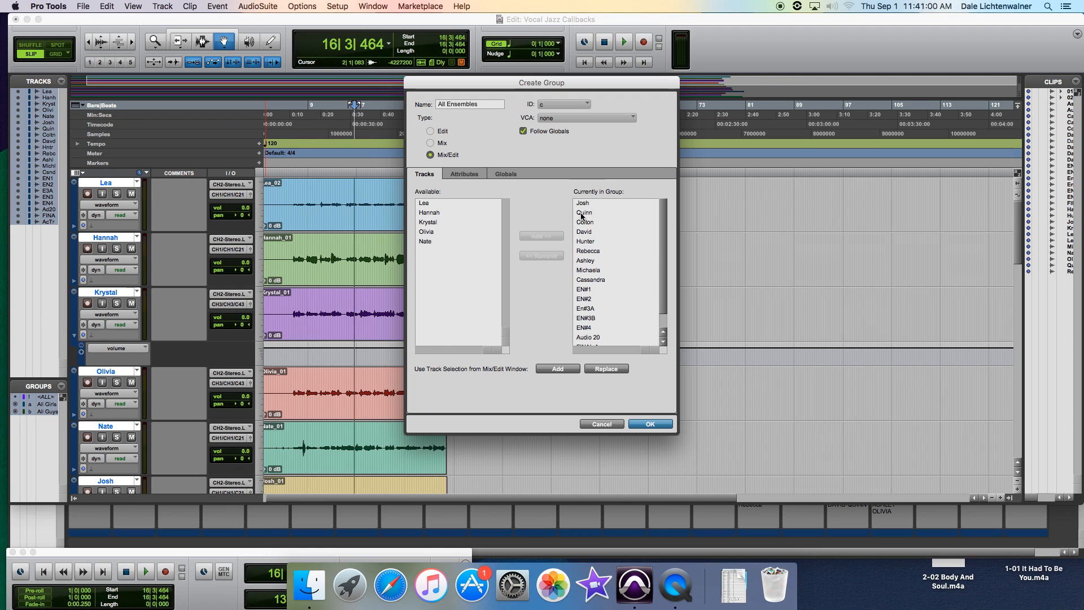
- Remove the remaining four male singers' tracks from the All Ensembles group
{"action": "left_click", "coordinate": [585, 203]}
{"action": "left_click", "coordinate": [557, 260]}
{"action": "left_click", "coordinate": [585, 202]}
{"action": "left_click", "coordinate": [541, 256]}
{"action": "left_click", "coordinate": [581, 205]}
{"action": "left_click", "coordinate": [559, 256]}
{"action": "left_click", "coordinate": [586, 203]}
{"action": "left_click", "coordinate": [561, 253]}
- Remove the five individual singers' tracks still listed ahead of EN#1 from the All Ensembles group
{"action": "left_click", "coordinate": [585, 203]}
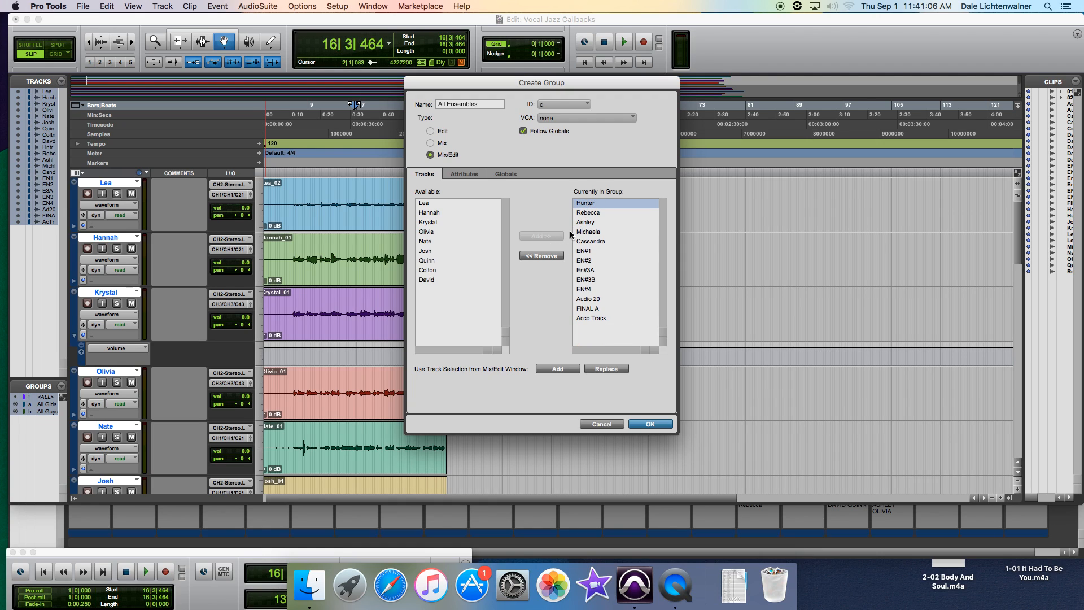
{"action": "left_click", "coordinate": [543, 256]}
{"action": "left_click", "coordinate": [587, 203]}
{"action": "left_click", "coordinate": [551, 257]}
{"action": "left_click", "coordinate": [584, 204]}
{"action": "left_click", "coordinate": [545, 256]}
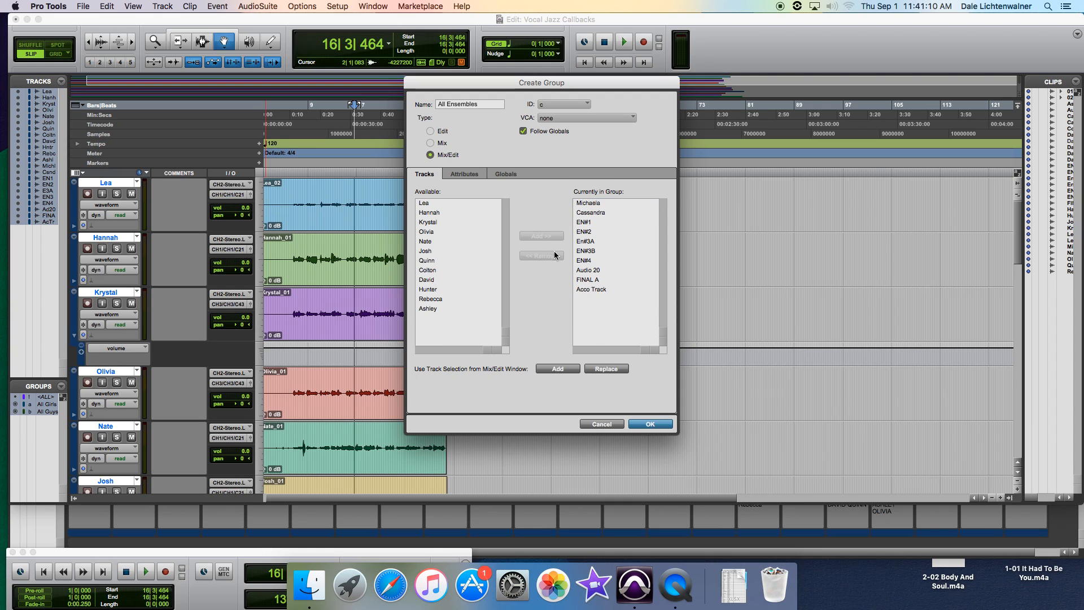
{"action": "left_click", "coordinate": [584, 203]}
{"action": "left_click", "coordinate": [551, 254]}
{"action": "left_click", "coordinate": [586, 202]}
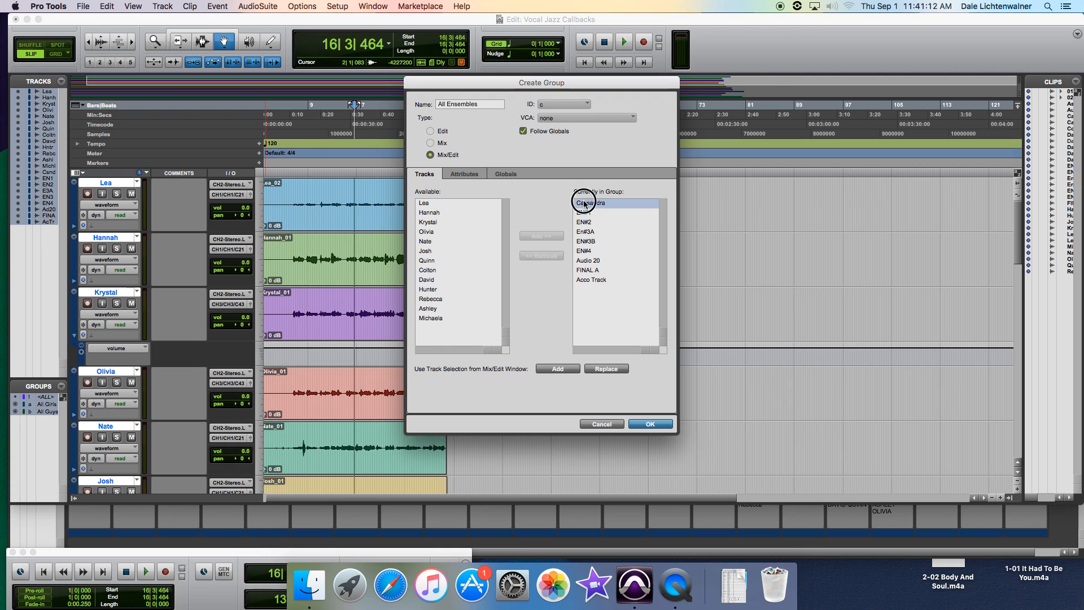
{"action": "left_click", "coordinate": [545, 255]}
- Remove Audio 20, FINAL A and Acco Track from the All Ensembles group and create the group
{"action": "left_click", "coordinate": [586, 250]}
{"action": "left_click", "coordinate": [546, 255]}
{"action": "left_click", "coordinate": [586, 251]}
{"action": "left_click", "coordinate": [547, 257]}
{"action": "left_click", "coordinate": [585, 251]}
{"action": "left_click", "coordinate": [547, 256]}
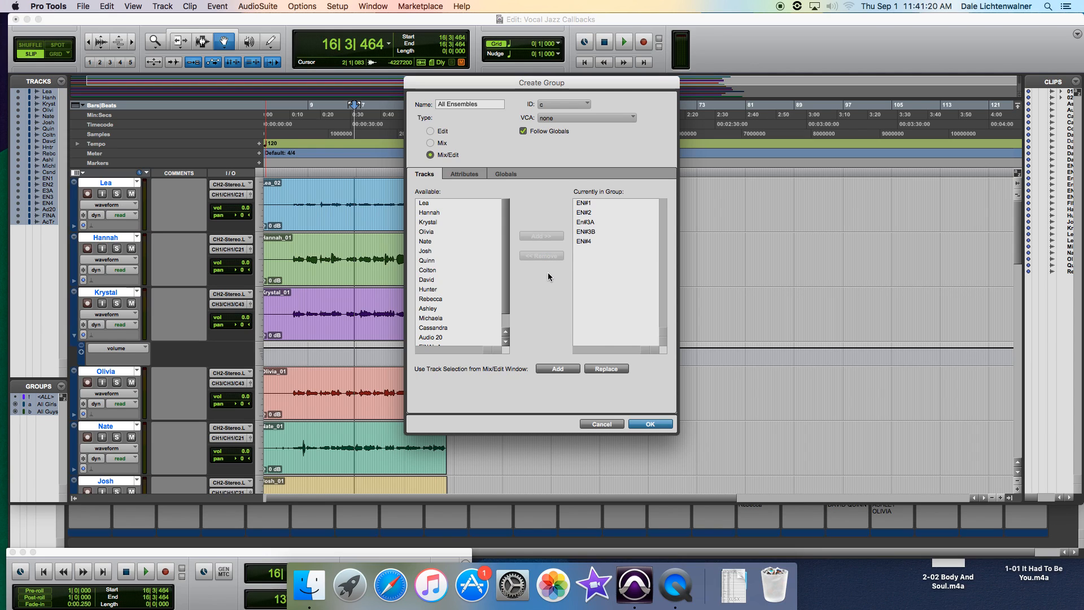
{"action": "left_click", "coordinate": [648, 424]}
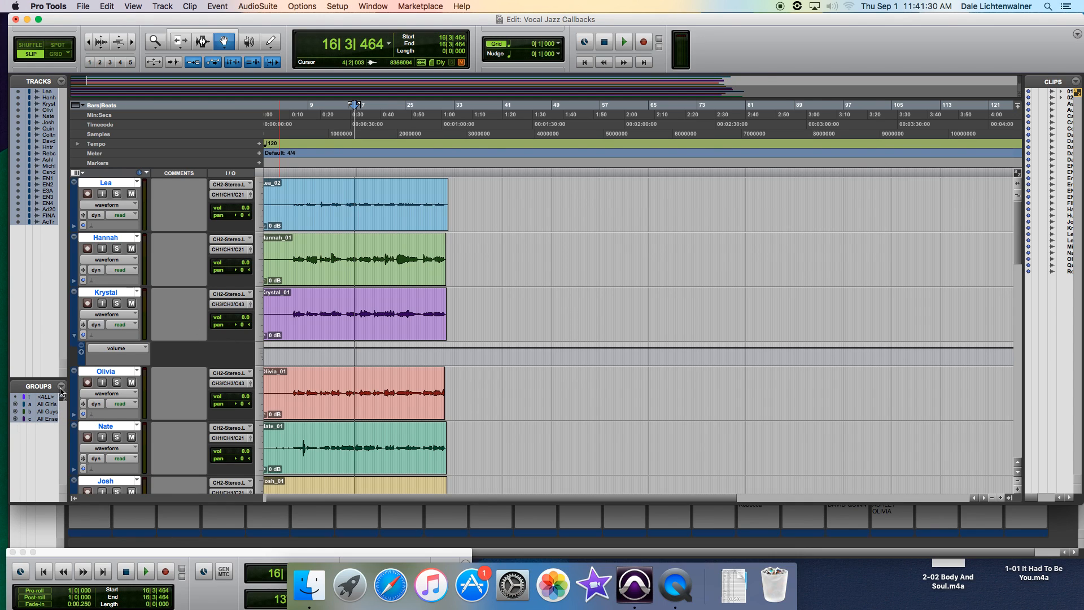
- Resize the Tracks, Groups and Clips lists so full names fit, and reduce the height of all tracks
{"action": "left_click_drag", "start_coordinate": [67, 409], "coordinate": [122, 410]}
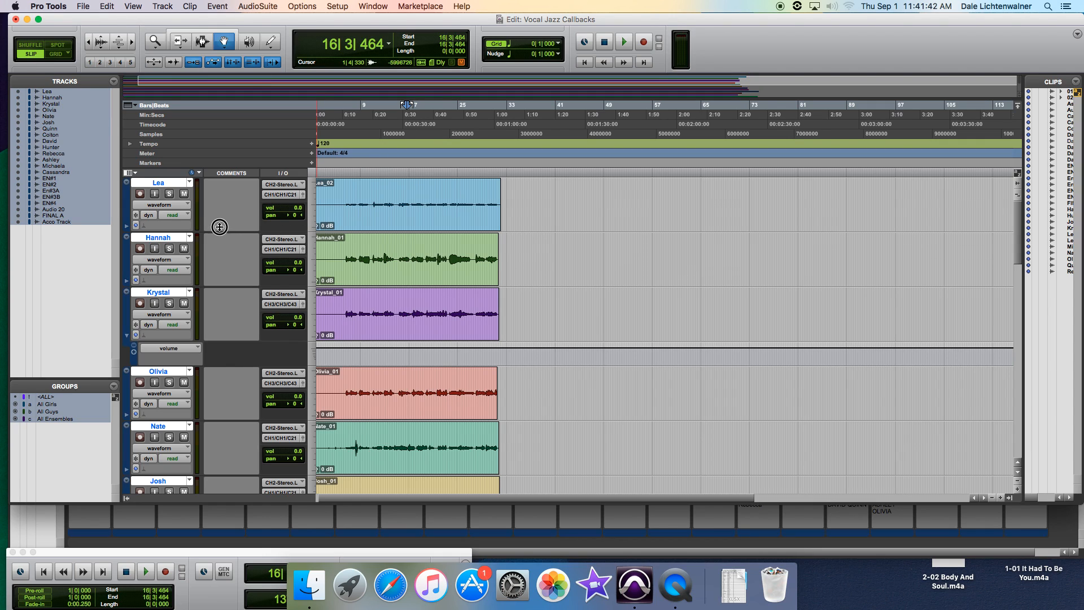
{"action": "key", "text": "ctrl+alt+Down"}
{"action": "key", "text": "ctrl+alt+Down"}
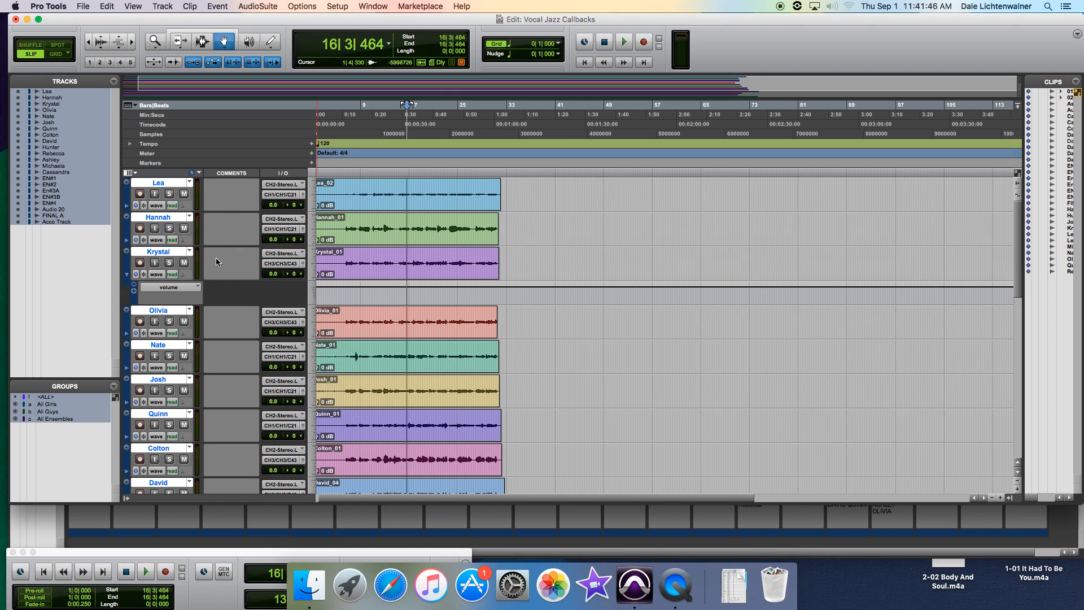
{"action": "left_click_drag", "start_coordinate": [122, 204], "coordinate": [69, 209]}
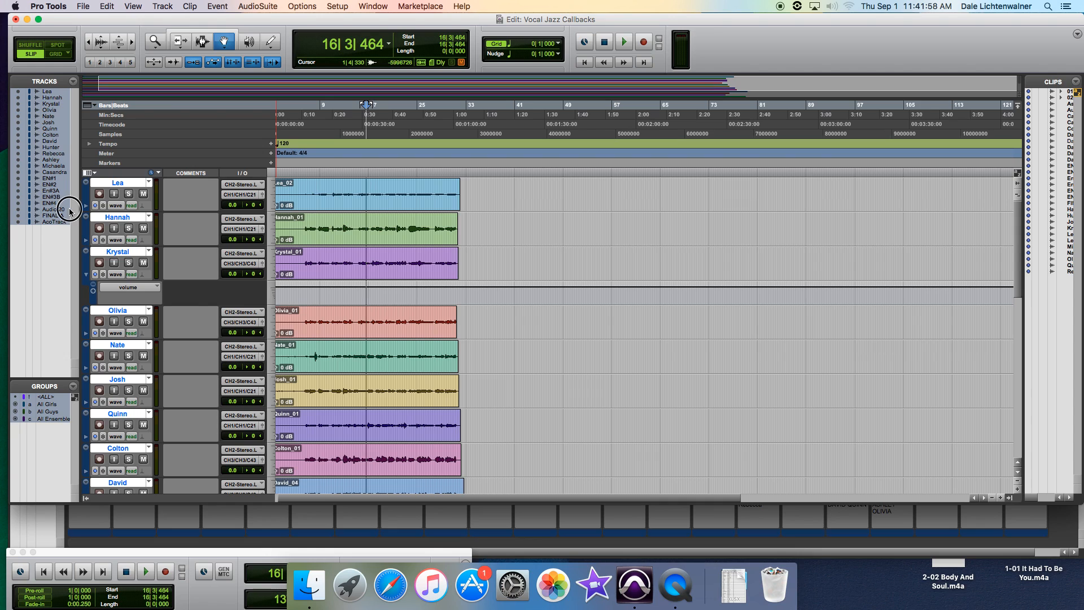
{"action": "left_click_drag", "start_coordinate": [79, 205], "coordinate": [87, 210]}
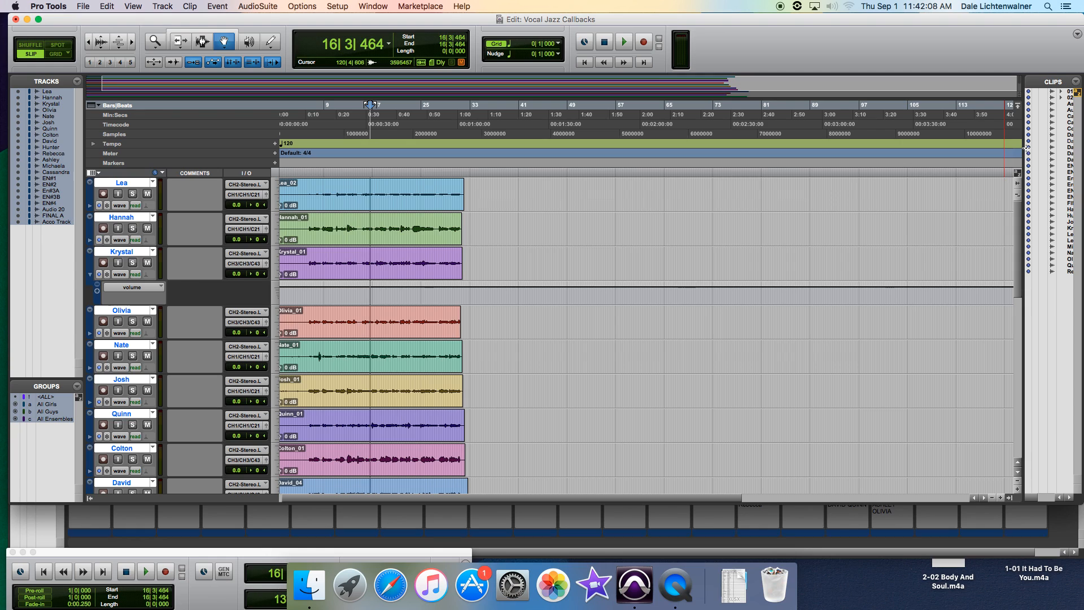
{"action": "left_click_drag", "start_coordinate": [1020, 150], "coordinate": [977, 157]}
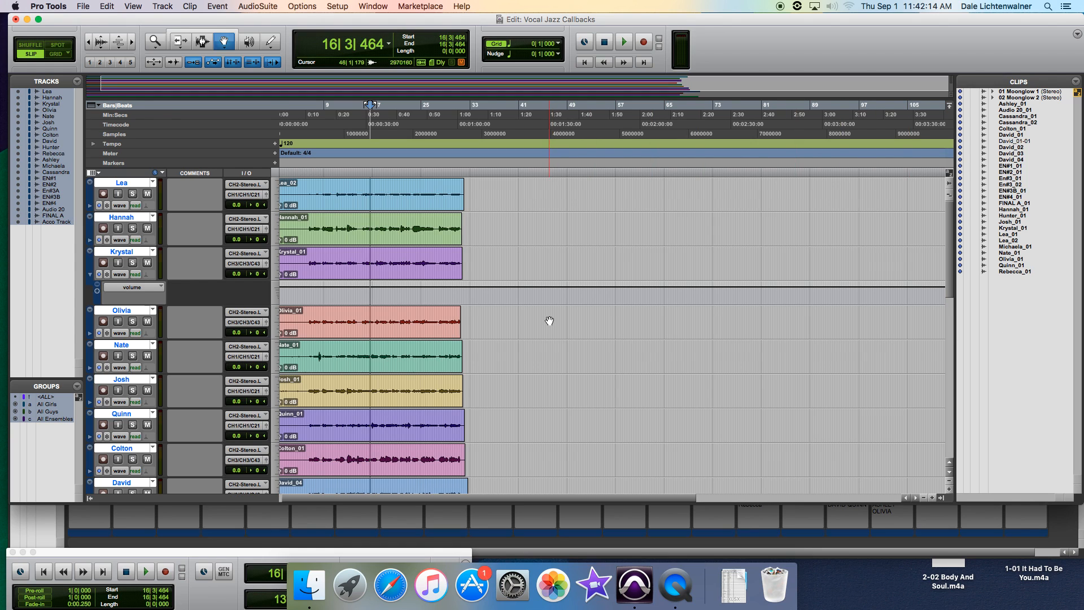
{"action": "scroll", "coordinate": [549, 318], "scroll_direction": "left", "scroll_amount": 1}
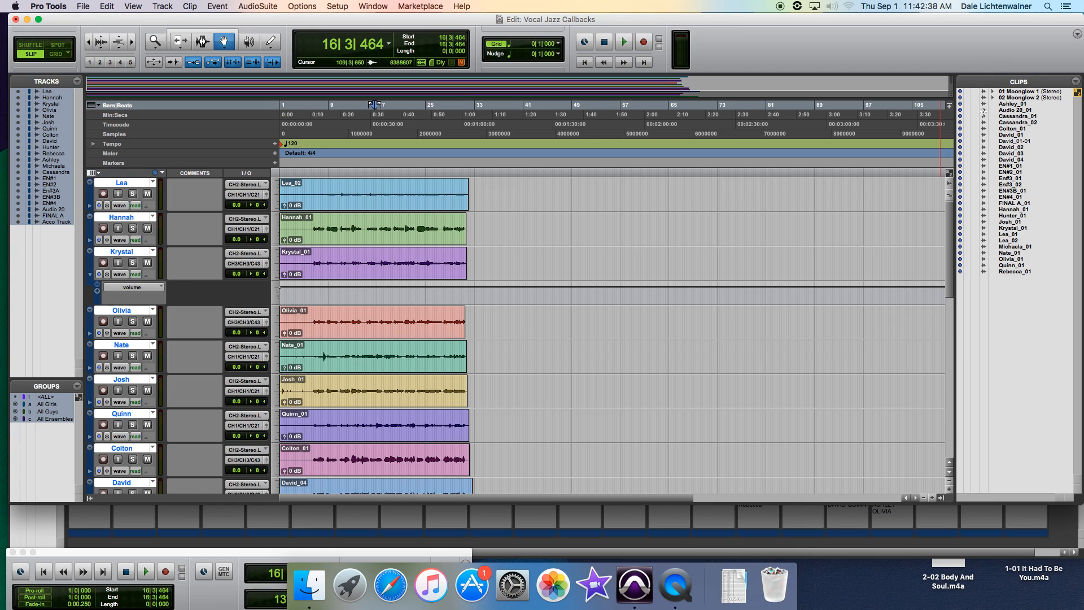
- Adjust the vertical zoom of the audio waveforms until they fill most of their clips' height without overflowing
{"action": "left_click", "coordinate": [96, 46]}
{"action": "left_click", "coordinate": [101, 49]}
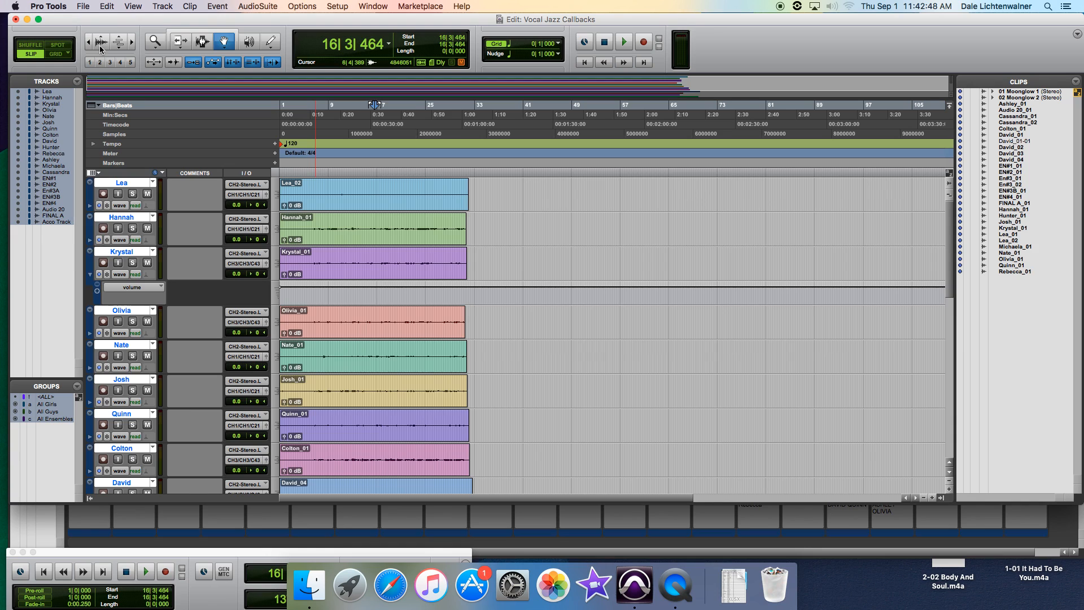
{"action": "left_click", "coordinate": [102, 39]}
{"action": "left_click", "coordinate": [102, 40]}
{"action": "left_click", "coordinate": [103, 39]}
{"action": "left_click", "coordinate": [102, 39]}
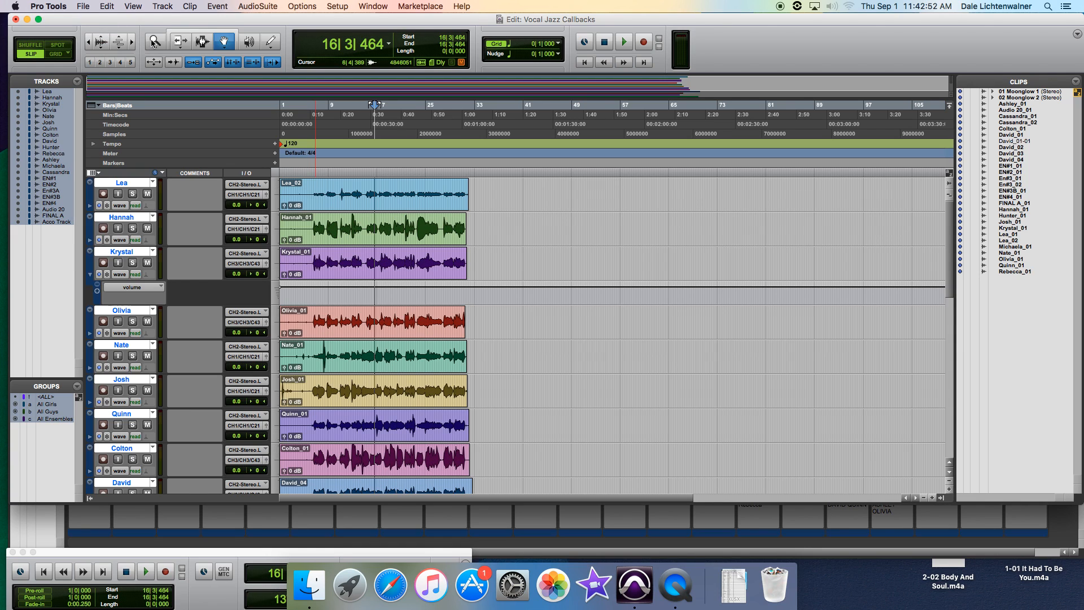
{"action": "left_click", "coordinate": [102, 39]}
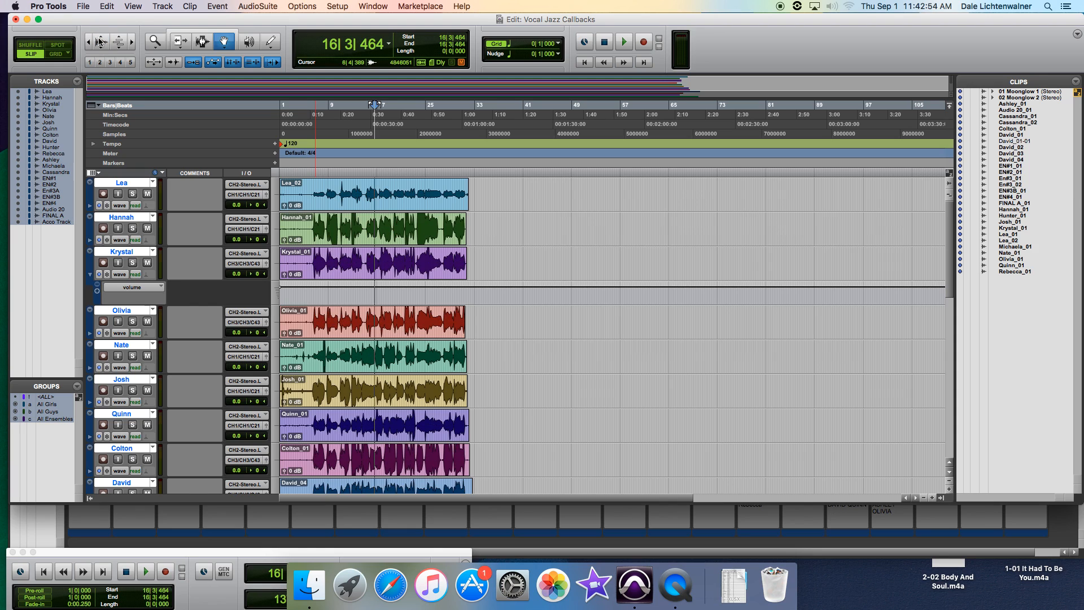
{"action": "left_click", "coordinate": [102, 40]}
{"action": "left_click", "coordinate": [102, 39]}
{"action": "left_click", "coordinate": [100, 40]}
{"action": "left_click", "coordinate": [101, 41]}
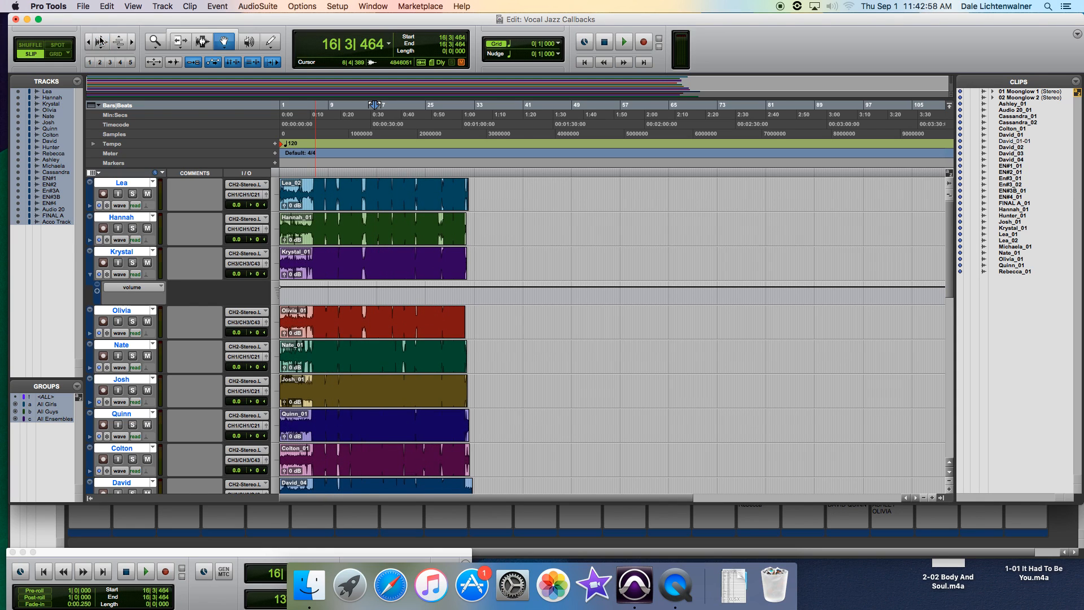
{"action": "left_click", "coordinate": [101, 50]}
{"action": "left_click", "coordinate": [101, 49]}
{"action": "left_click", "coordinate": [102, 50]}
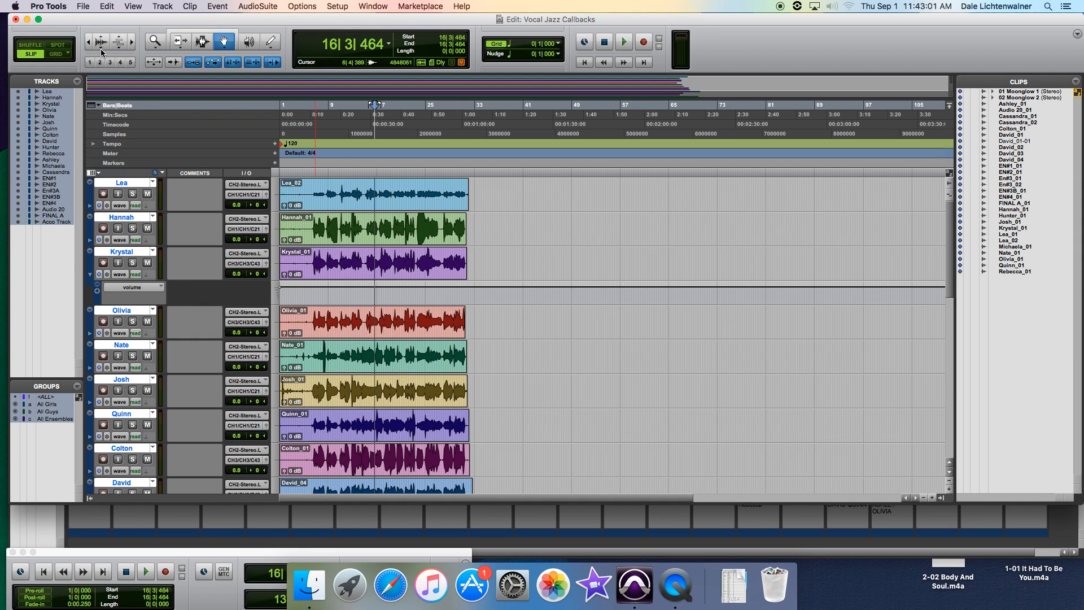
- Test how the active groups link selections by repeatedly selecting and deselecting the first track's clip
{"action": "left_click", "coordinate": [324, 194]}
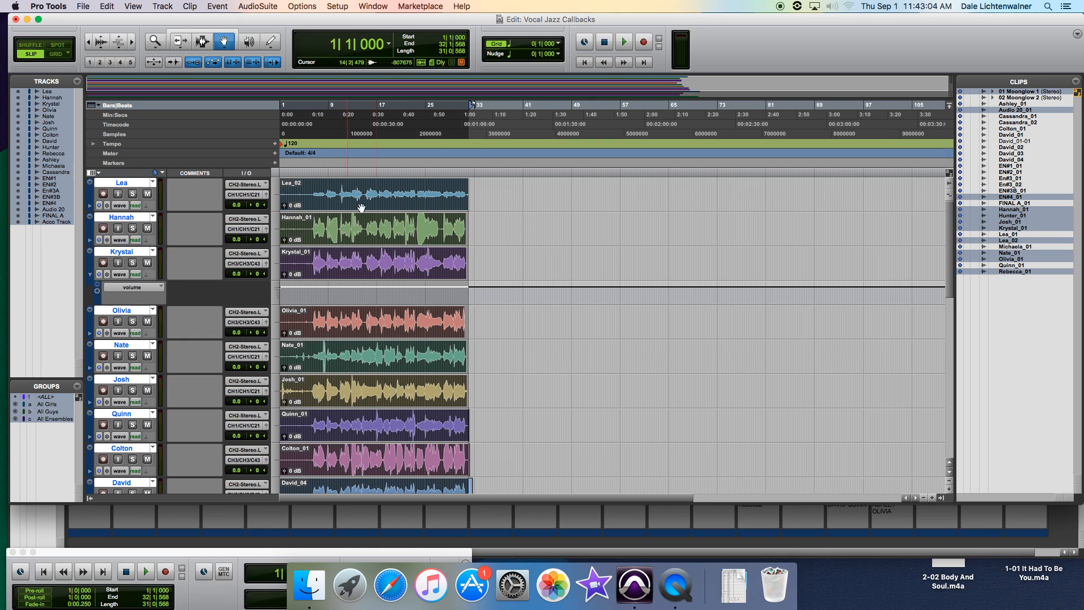
{"action": "left_click", "coordinate": [508, 219]}
{"action": "left_click", "coordinate": [310, 184]}
{"action": "left_click", "coordinate": [517, 243]}
{"action": "left_click", "coordinate": [391, 209]}
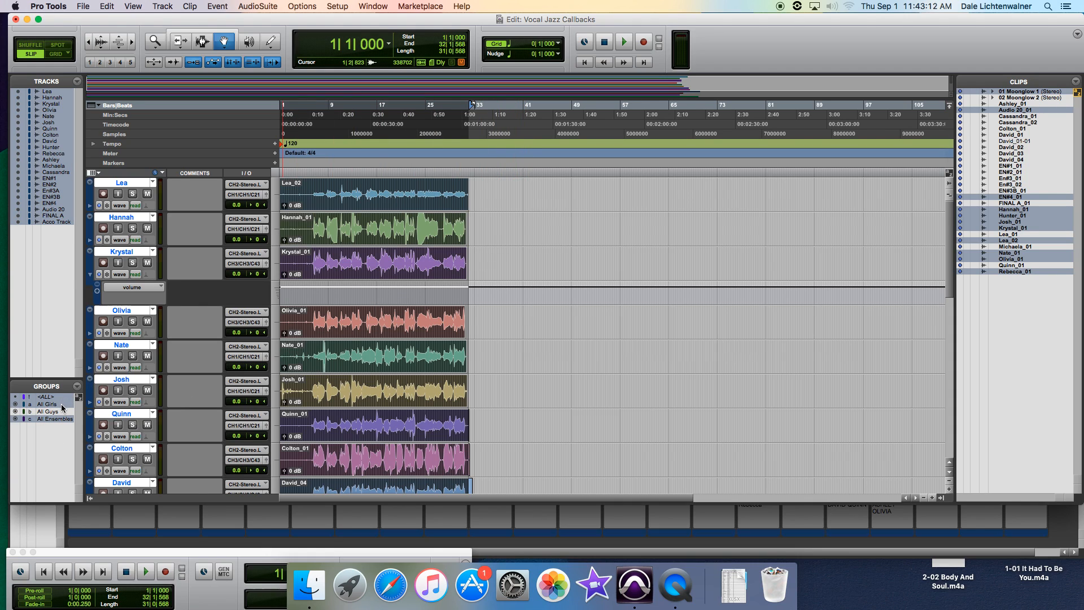
- Deactivate the All Girls, All Ensembles and <ALL> groups, and hide the third track's volume automation lane
{"action": "left_click", "coordinate": [61, 405]}
{"action": "left_click", "coordinate": [61, 418]}
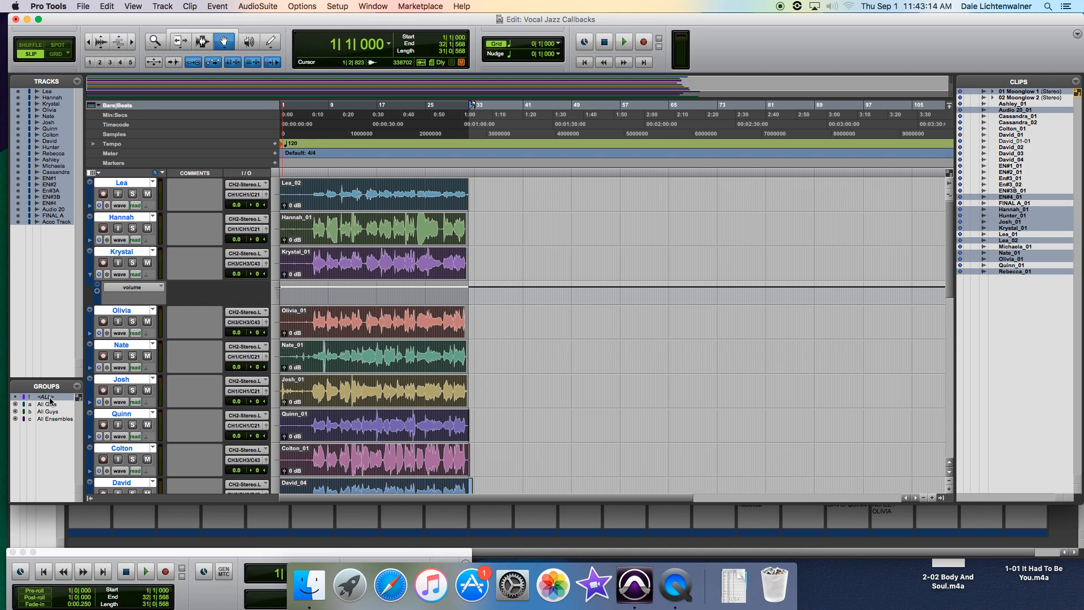
{"action": "left_click", "coordinate": [50, 397]}
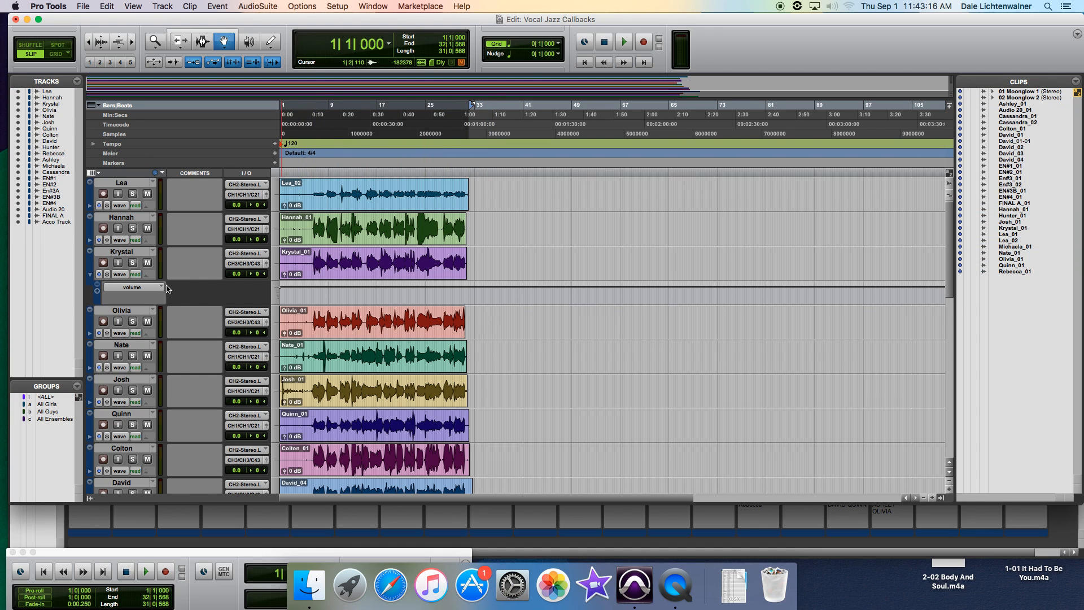
{"action": "left_click", "coordinate": [89, 274]}
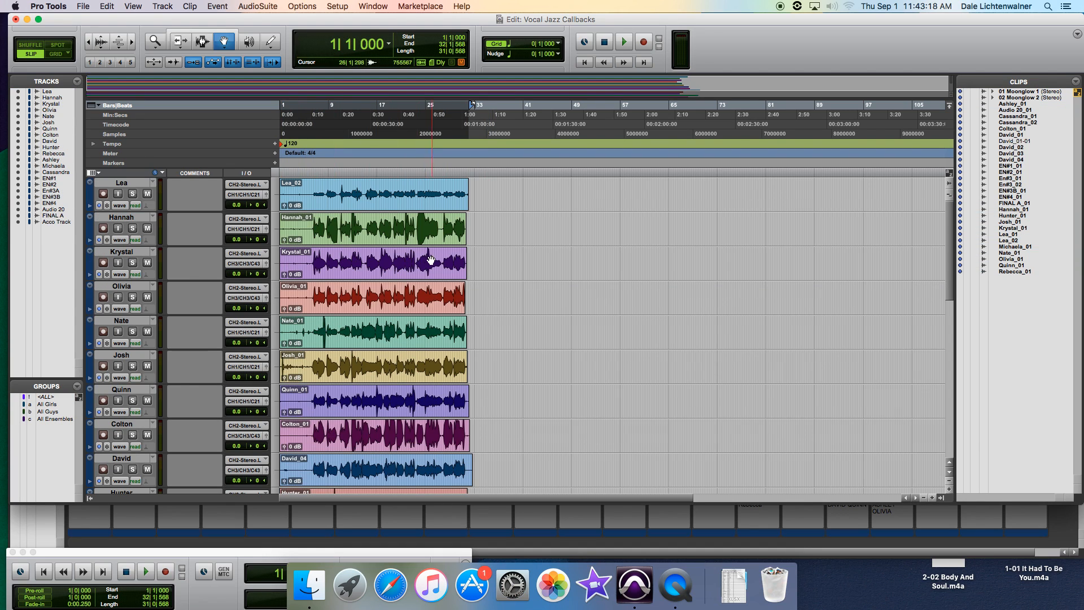
- Activate the All Girls group and review its available group commands without applying any
{"action": "left_click", "coordinate": [39, 407]}
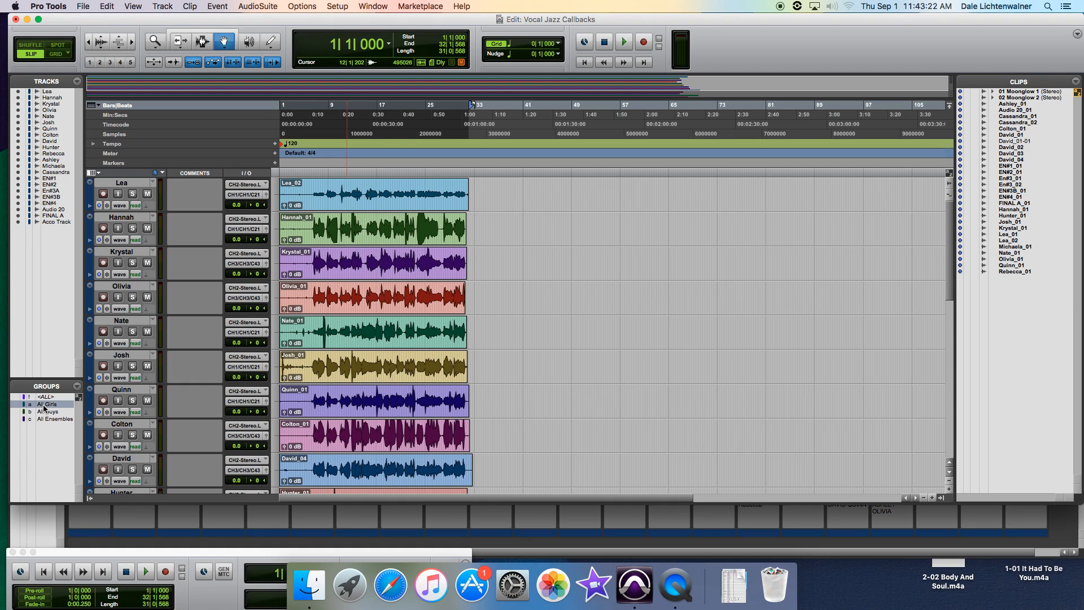
{"action": "right_click", "coordinate": [44, 407]}
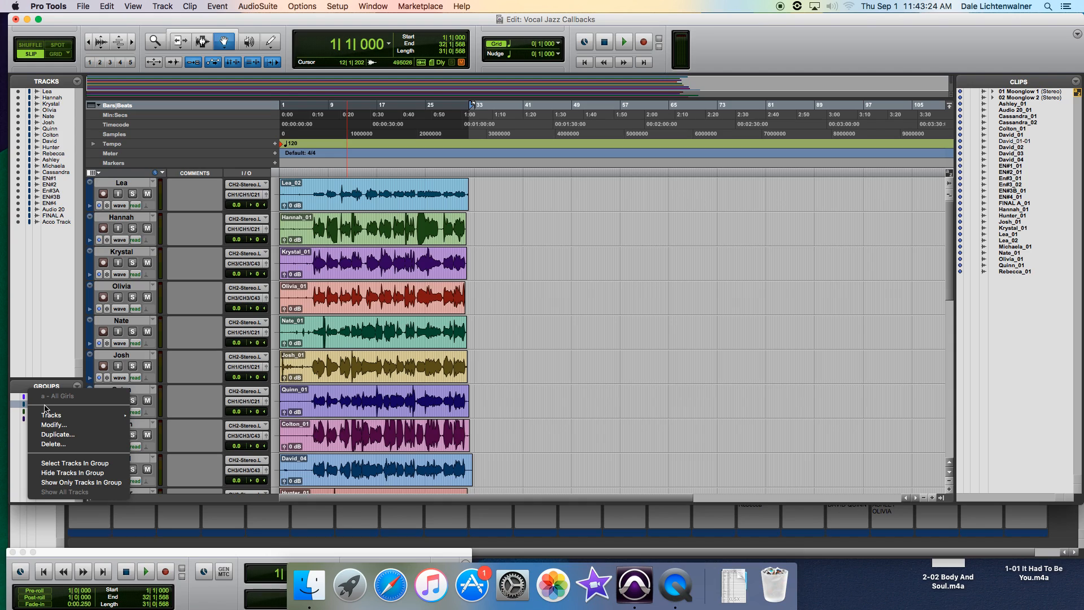
{"action": "mouse_move", "coordinate": [53, 418]}
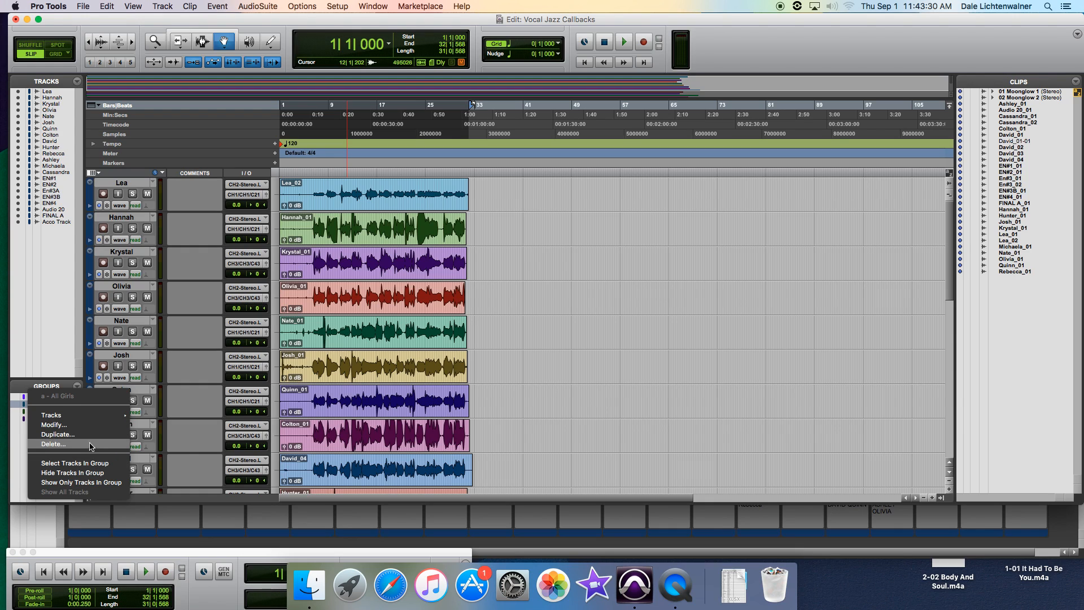
{"action": "left_click", "coordinate": [23, 444]}
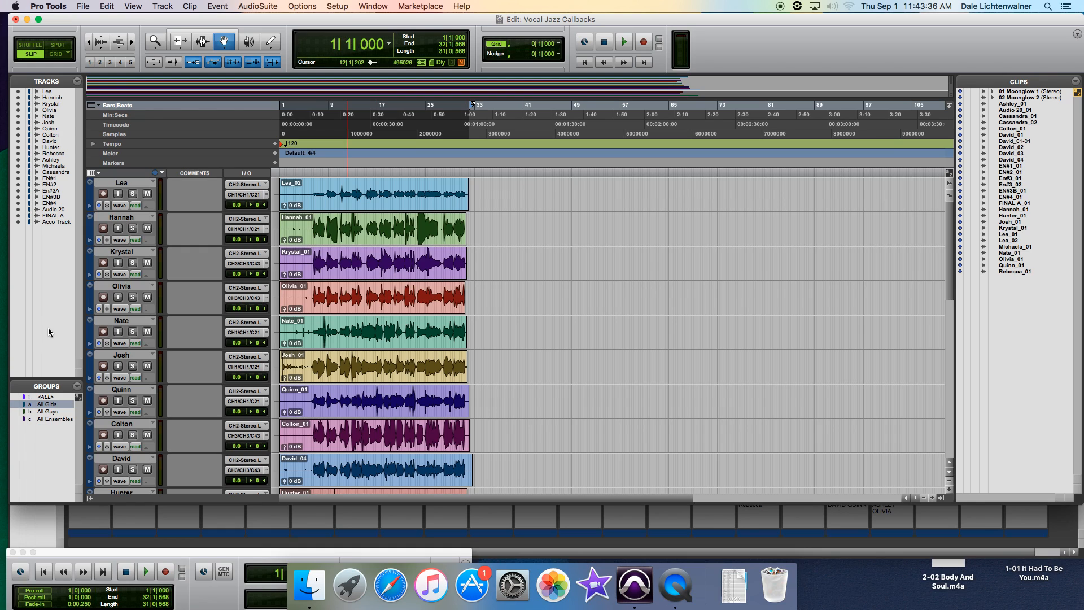
{"action": "left_click", "coordinate": [166, 5]}
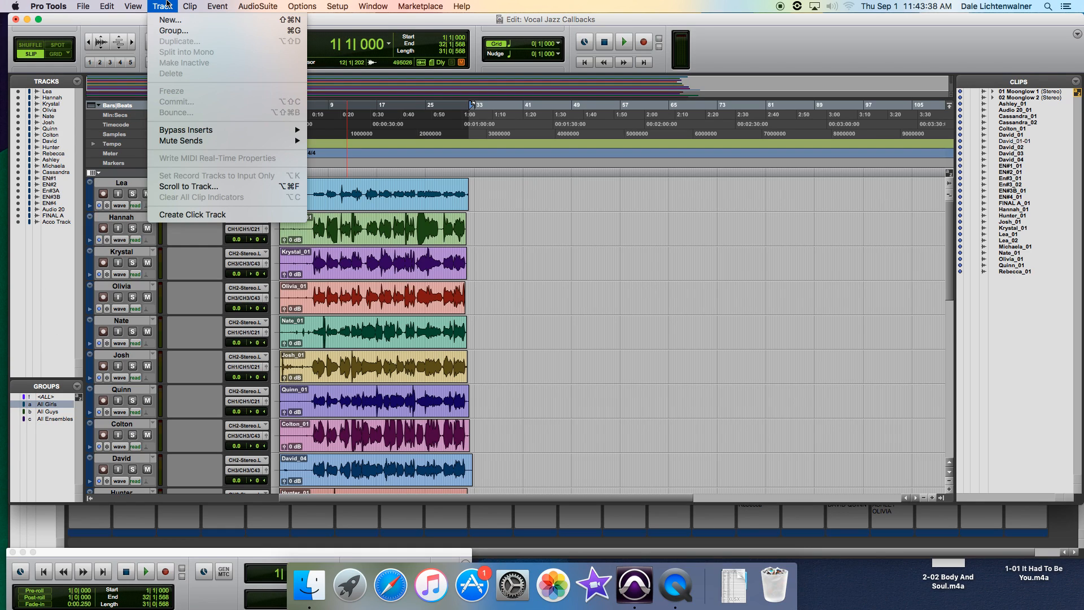
{"action": "mouse_move", "coordinate": [211, 4]}
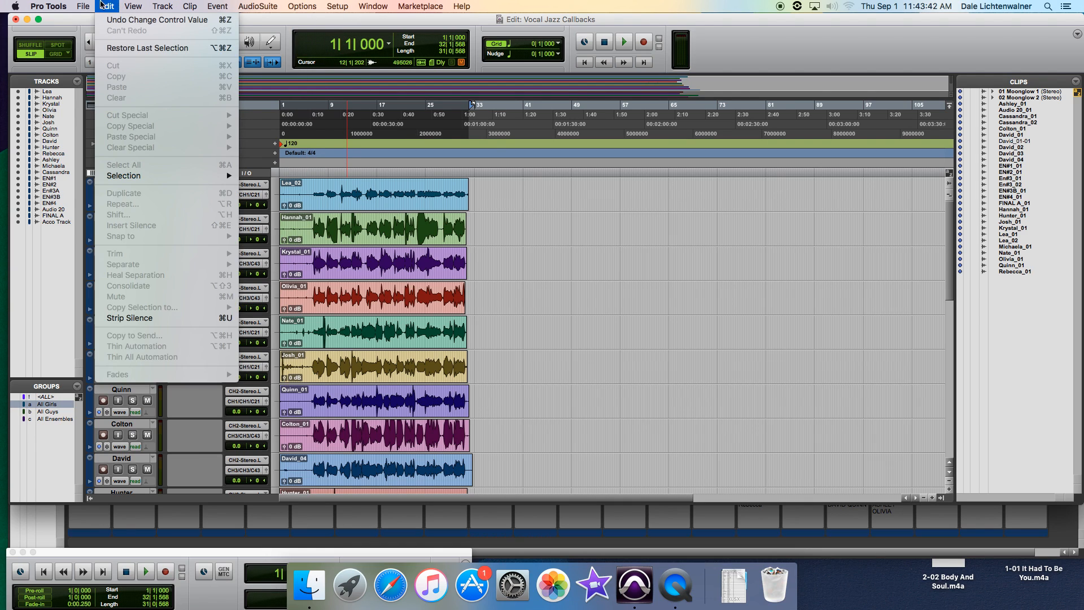
{"action": "mouse_move", "coordinate": [83, 6]}
{"action": "left_click", "coordinate": [83, 6]}
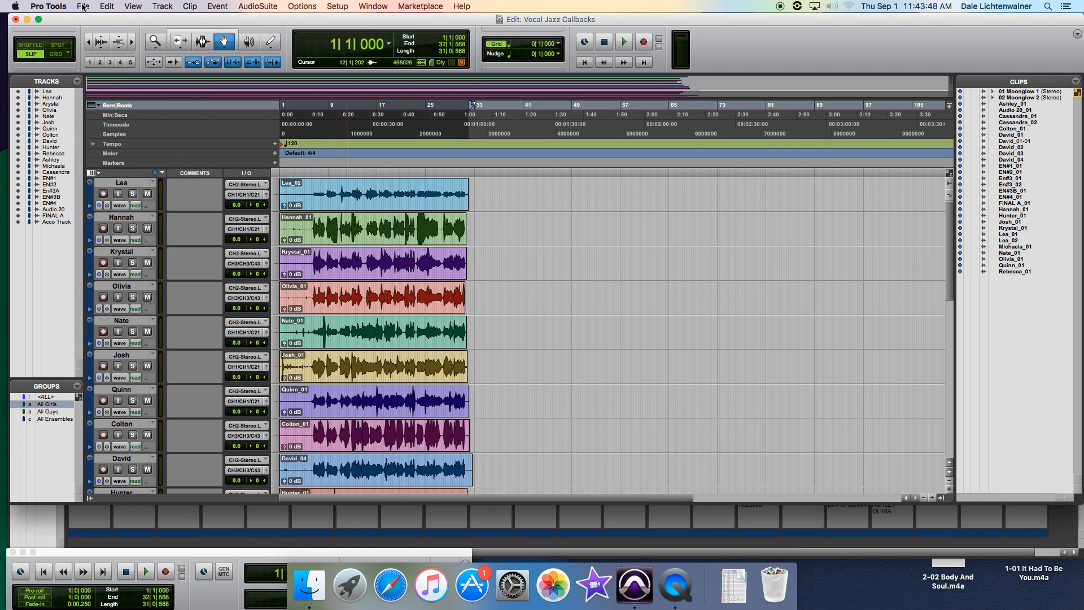
- Activate the <ALL> group in addition to All Girls
{"action": "left_click", "coordinate": [76, 385]}
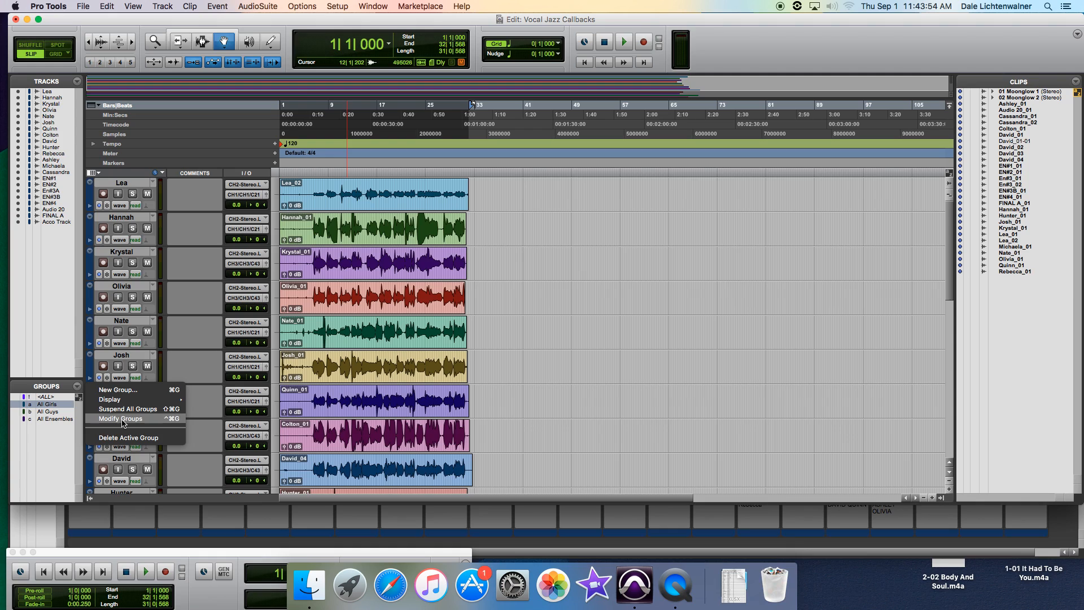
{"action": "left_click", "coordinate": [51, 449]}
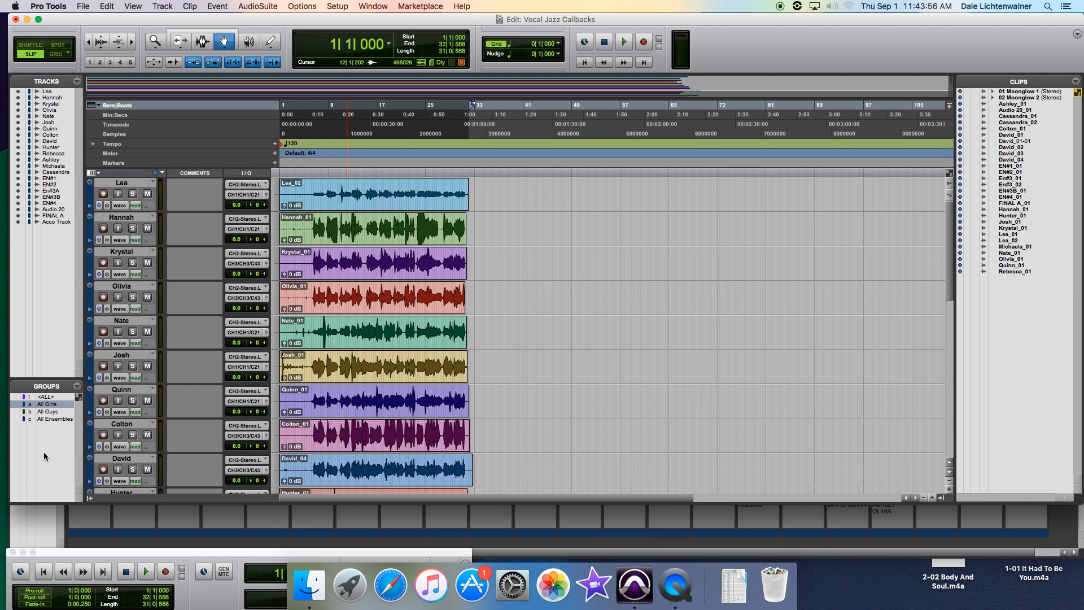
{"action": "left_click", "coordinate": [41, 398]}
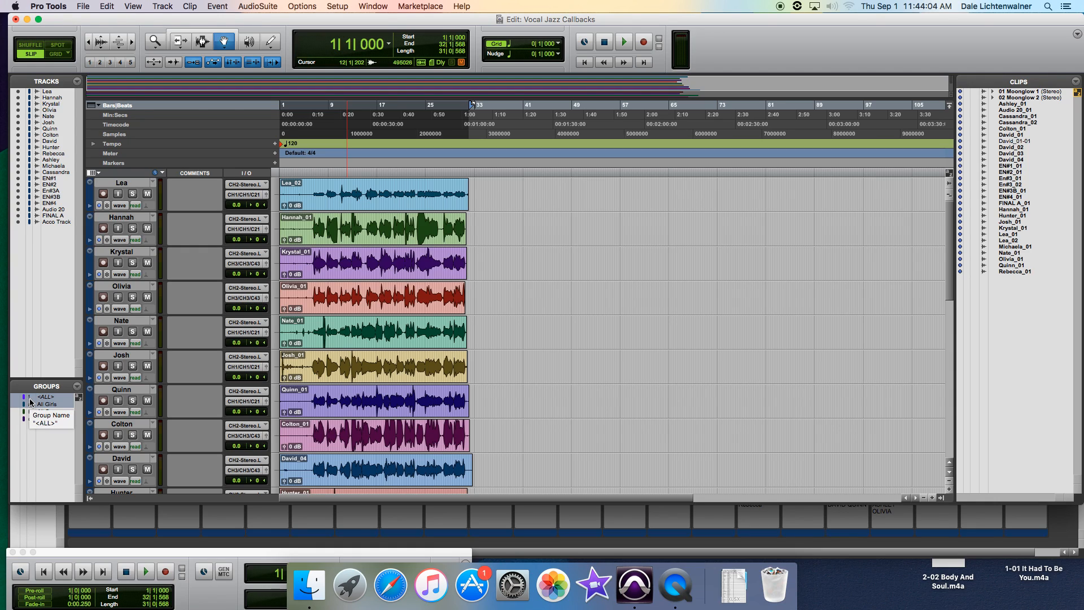
{"action": "left_click", "coordinate": [263, 6]}
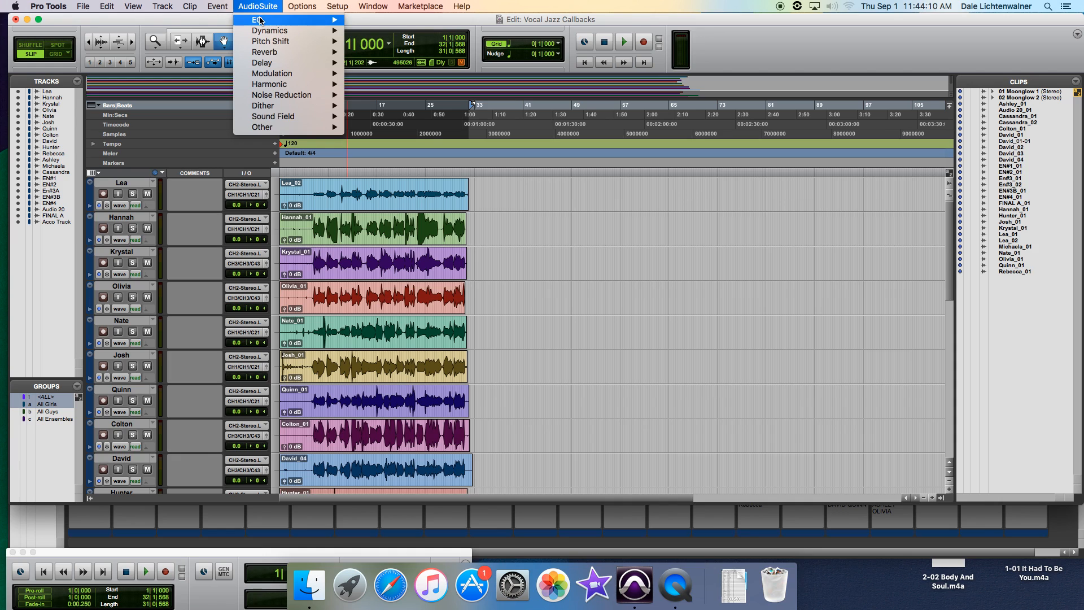
{"action": "mouse_move", "coordinate": [261, 31]}
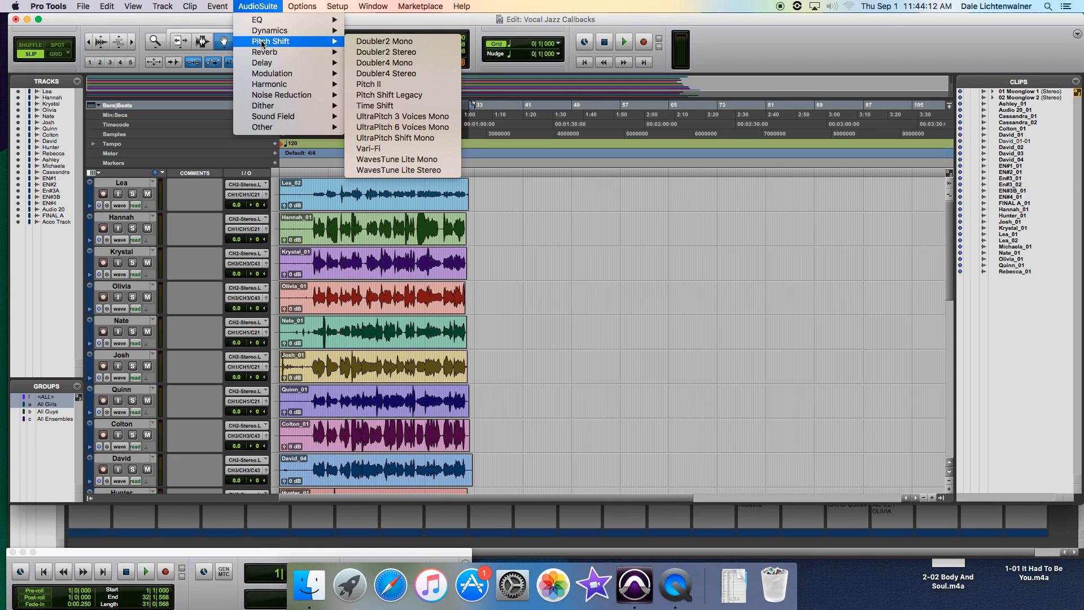
{"action": "mouse_move", "coordinate": [268, 67]}
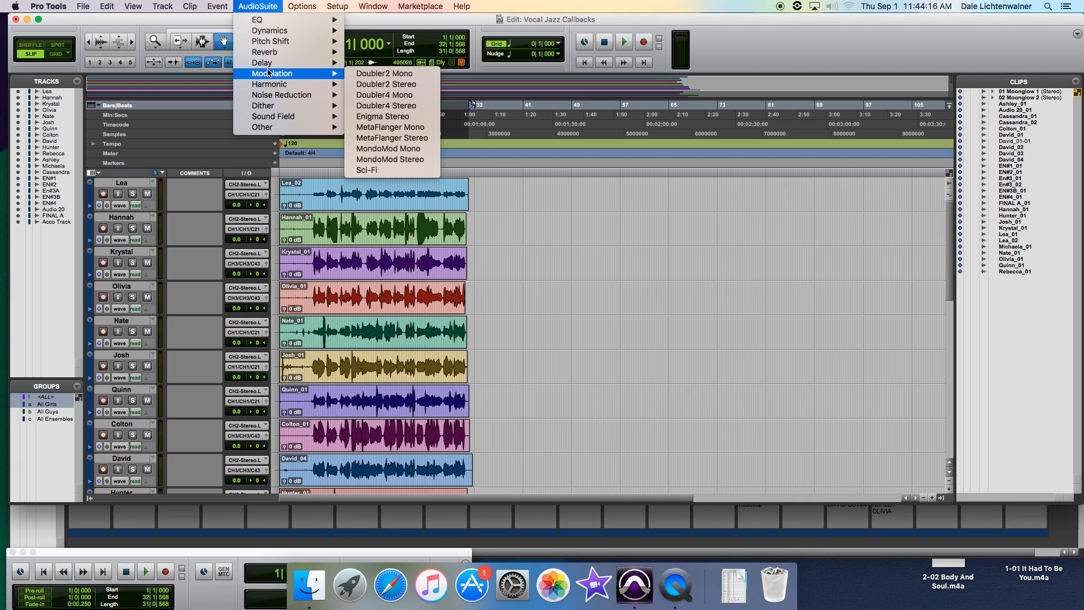
{"action": "mouse_move", "coordinate": [281, 131]}
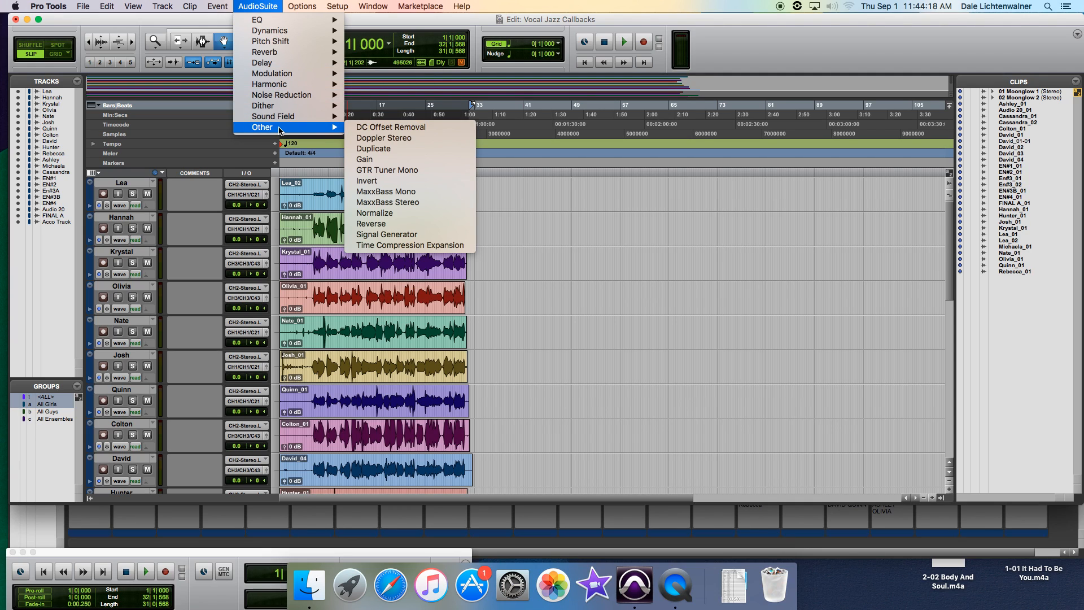
{"action": "left_click", "coordinate": [251, 4]}
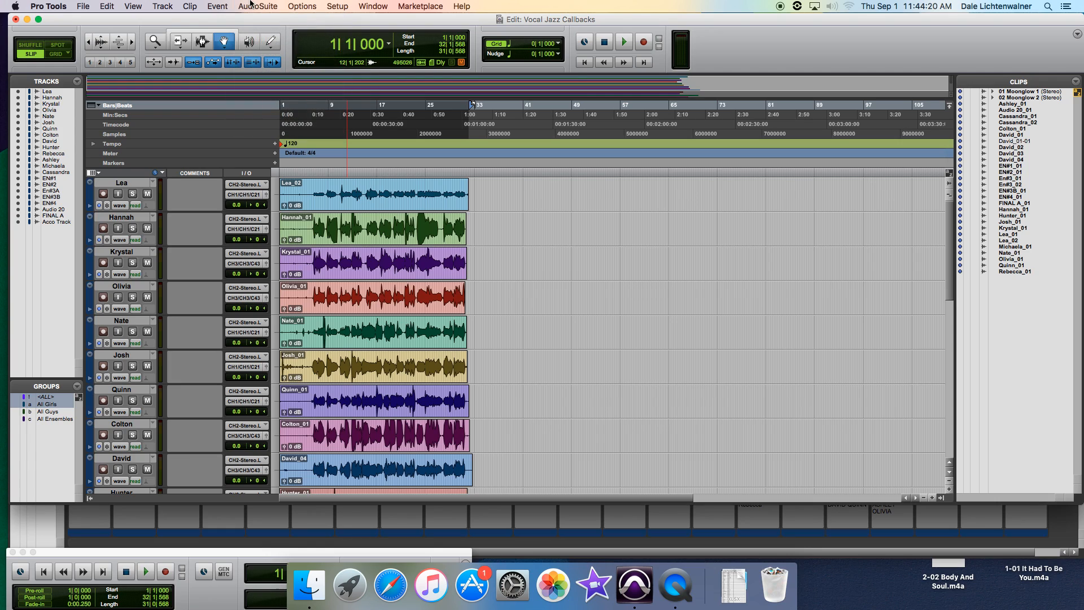